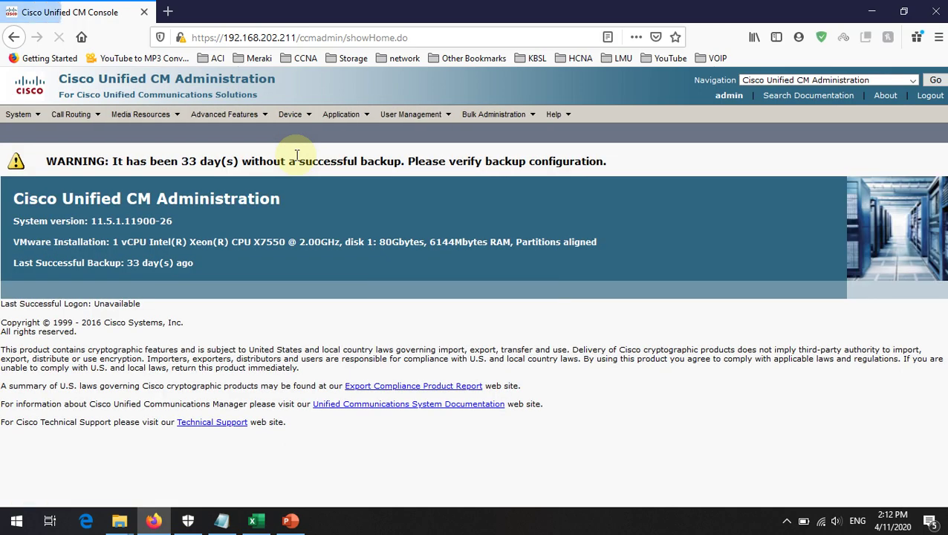
- Browse the Bulk Administration menus down to Phones, revealing the Phone Template entry
{"action": "mouse_move", "coordinate": [505, 121]}
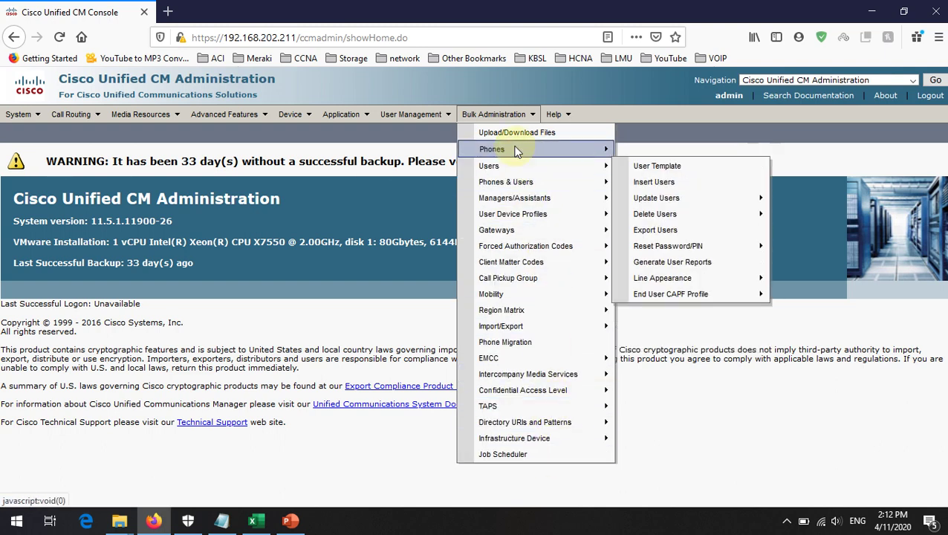
{"action": "mouse_move", "coordinate": [516, 151]}
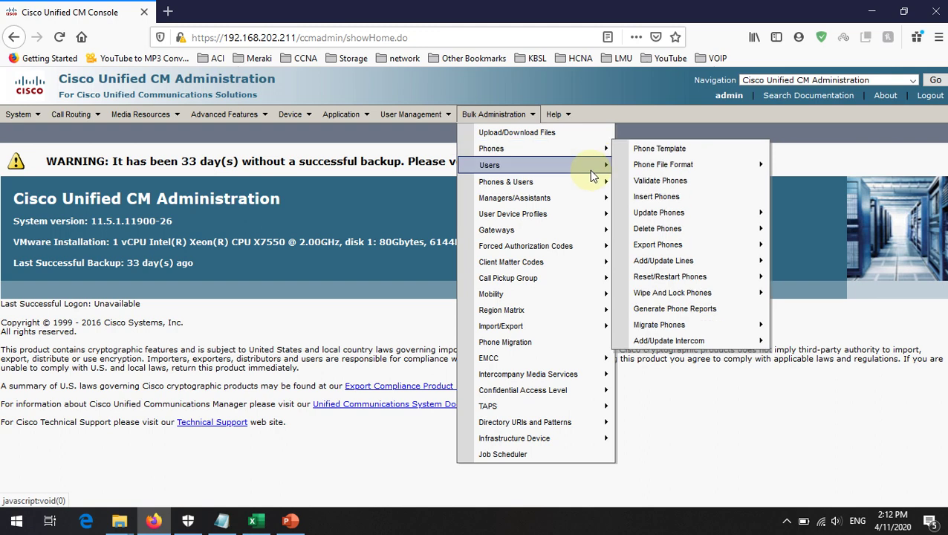
{"action": "mouse_move", "coordinate": [593, 175]}
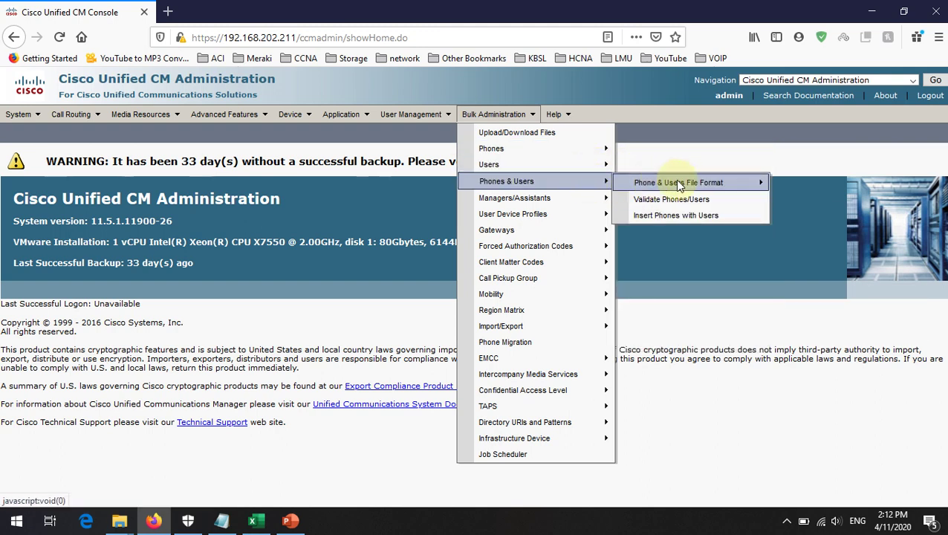
{"action": "mouse_move", "coordinate": [684, 185]}
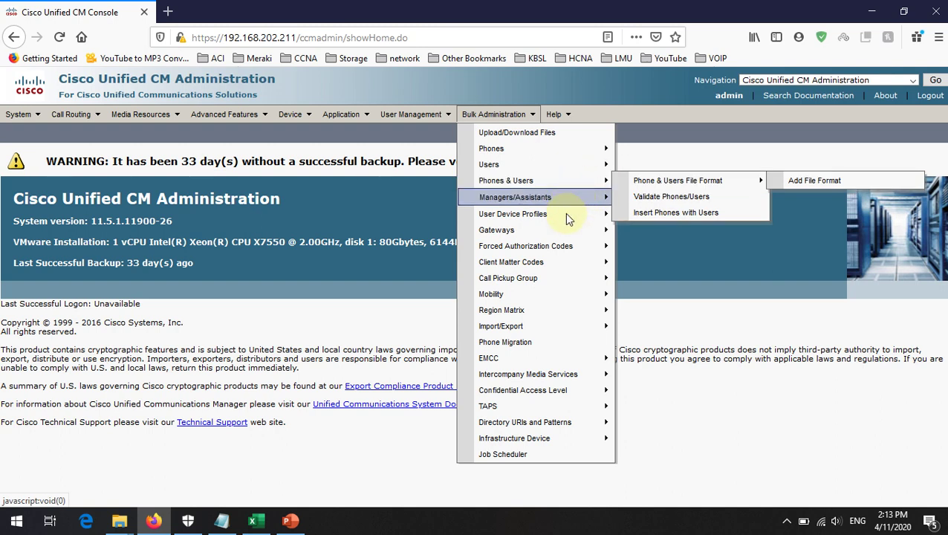
{"action": "mouse_move", "coordinate": [563, 251]}
{"action": "mouse_move", "coordinate": [571, 278]}
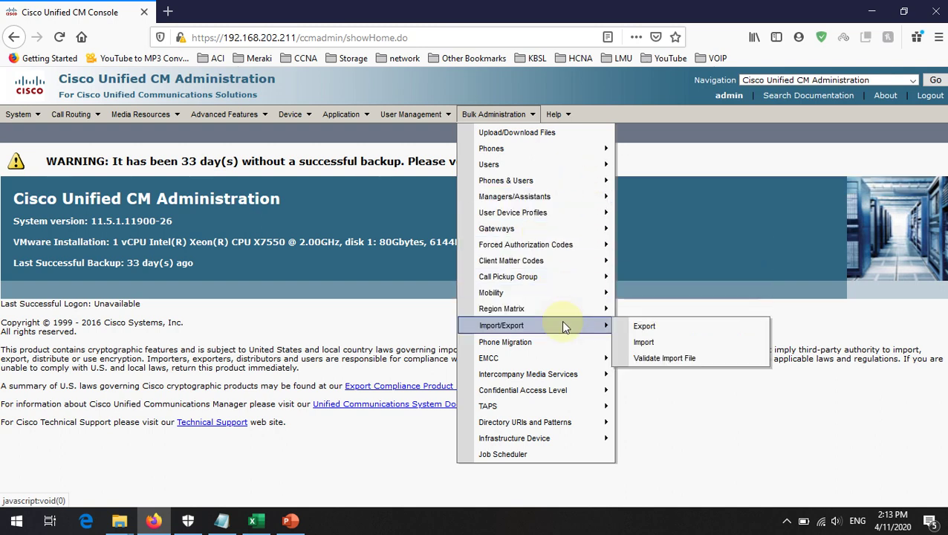
{"action": "mouse_move", "coordinate": [554, 169]}
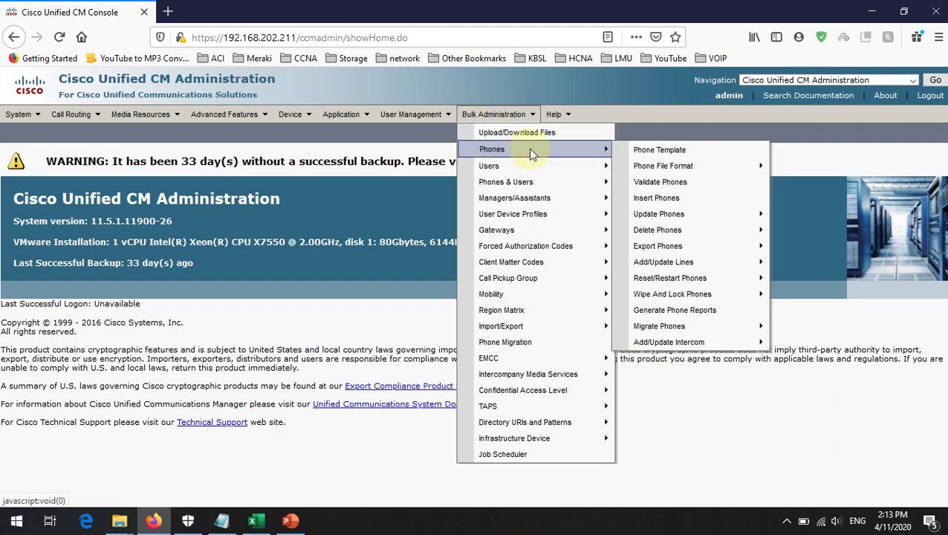
- Open Bulk Administration Phone Template and list all 133 existing templates with Find
{"action": "left_click", "coordinate": [690, 157]}
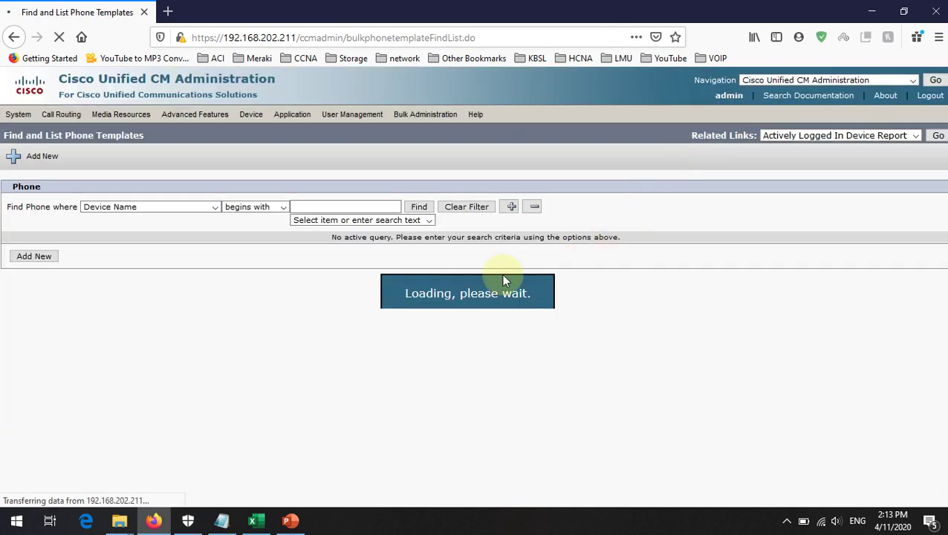
{"action": "left_click", "coordinate": [419, 208]}
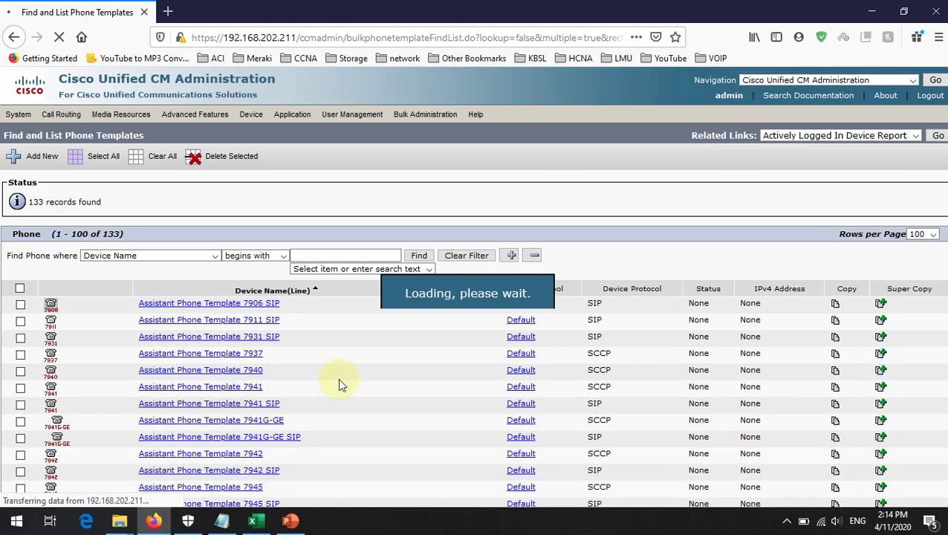
{"action": "scroll", "coordinate": [338, 376], "scroll_direction": "down", "scroll_amount": 5}
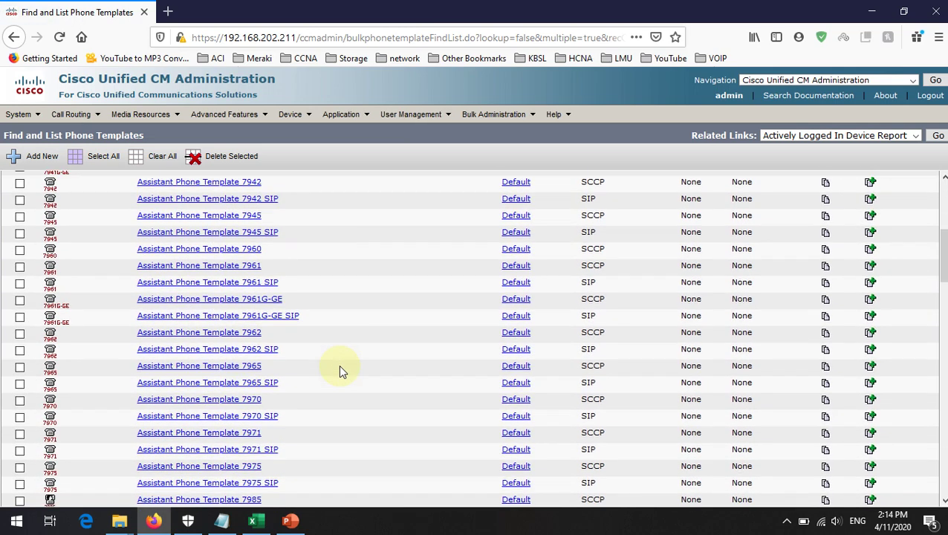
{"action": "scroll", "coordinate": [339, 356], "scroll_direction": "down", "scroll_amount": 18}
{"action": "scroll", "coordinate": [343, 319], "scroll_direction": "up", "scroll_amount": 10}
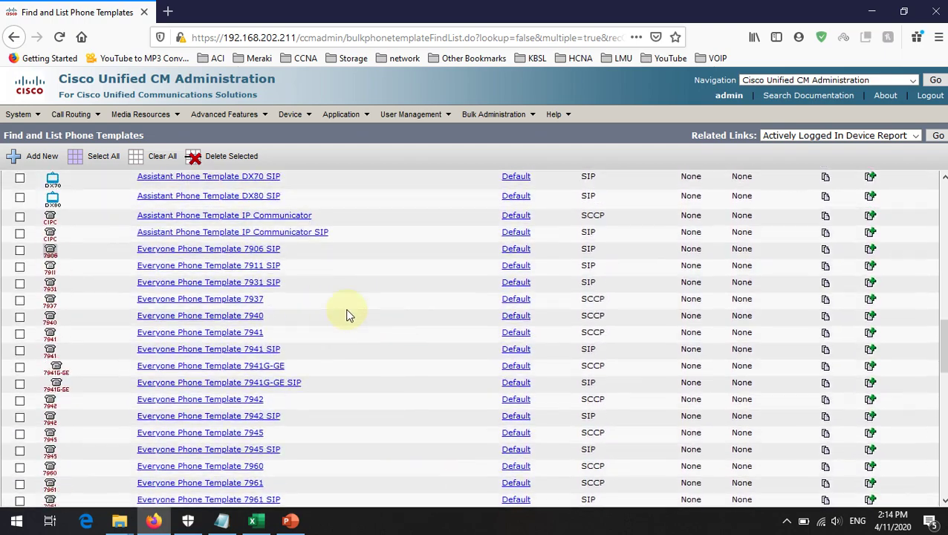
{"action": "scroll", "coordinate": [346, 315], "scroll_direction": "up", "scroll_amount": 5}
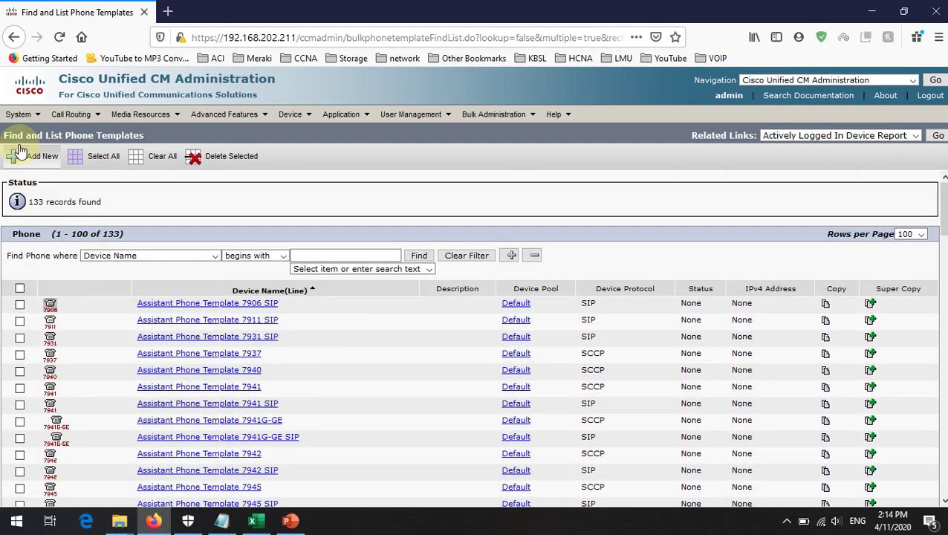
- Add a new phone template with phone type Cisco 7942 and continue to protocol selection
{"action": "left_click", "coordinate": [22, 156]}
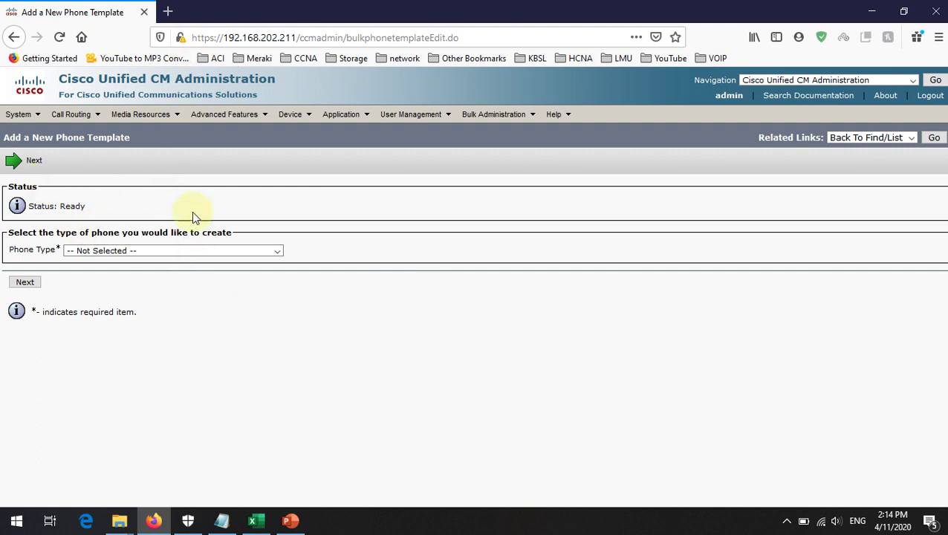
{"action": "left_click", "coordinate": [199, 251]}
{"action": "scroll", "coordinate": [201, 305], "scroll_direction": "down", "scroll_amount": 3}
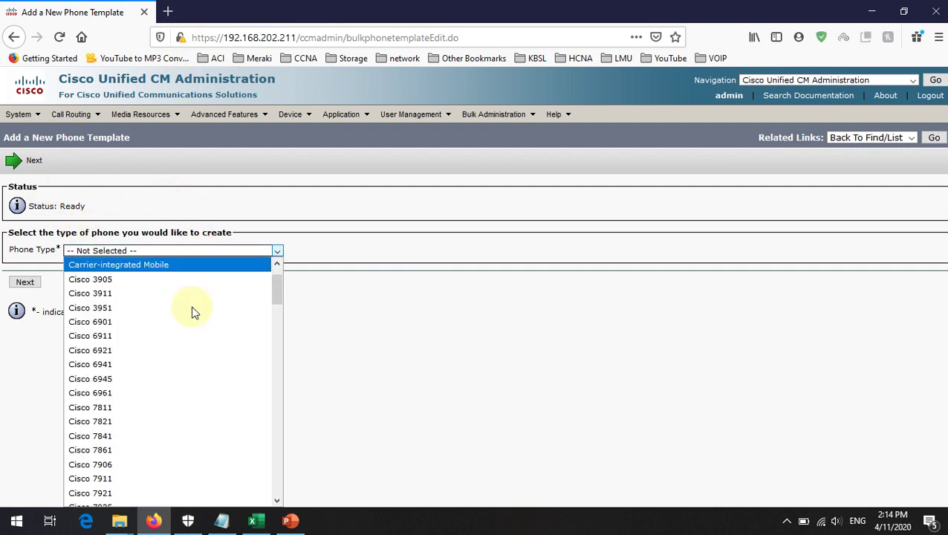
{"action": "scroll", "coordinate": [204, 304], "scroll_direction": "down", "scroll_amount": 3}
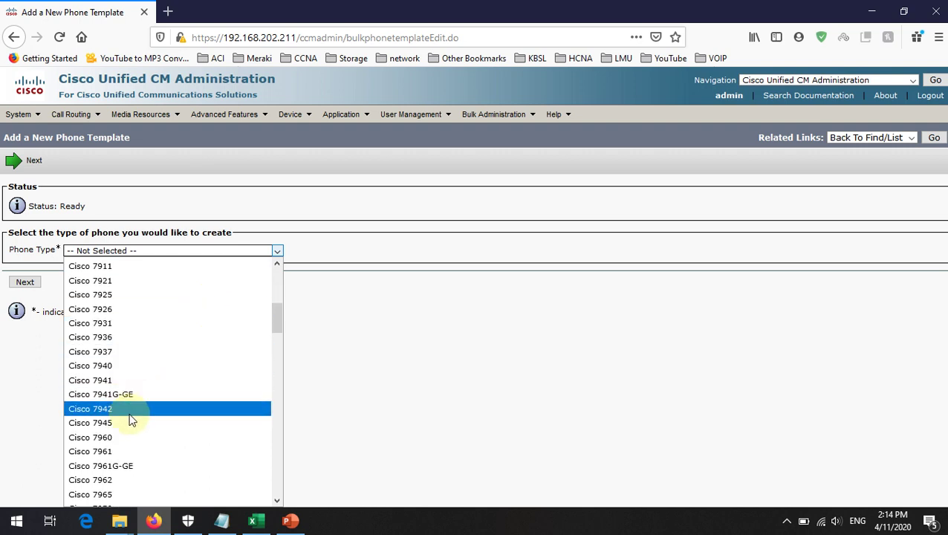
{"action": "left_click", "coordinate": [131, 416]}
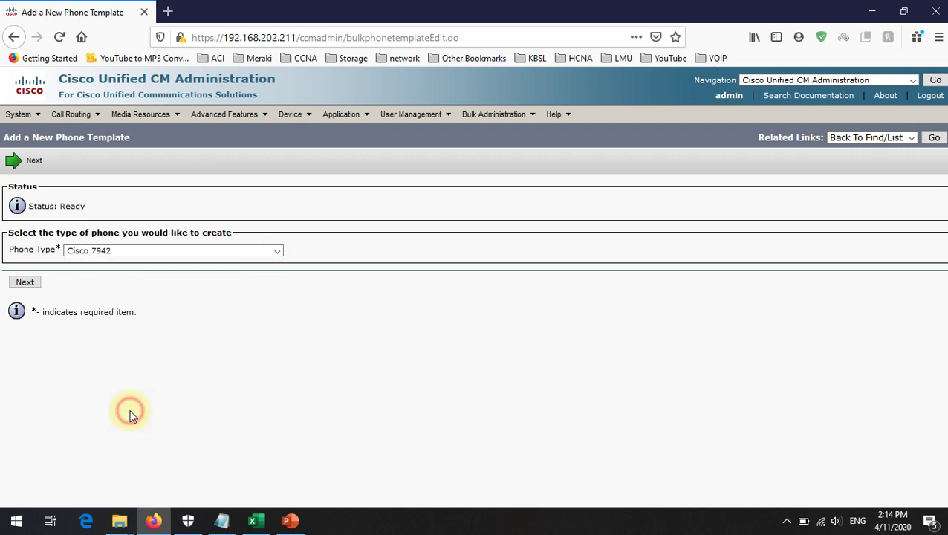
{"action": "left_click", "coordinate": [24, 286]}
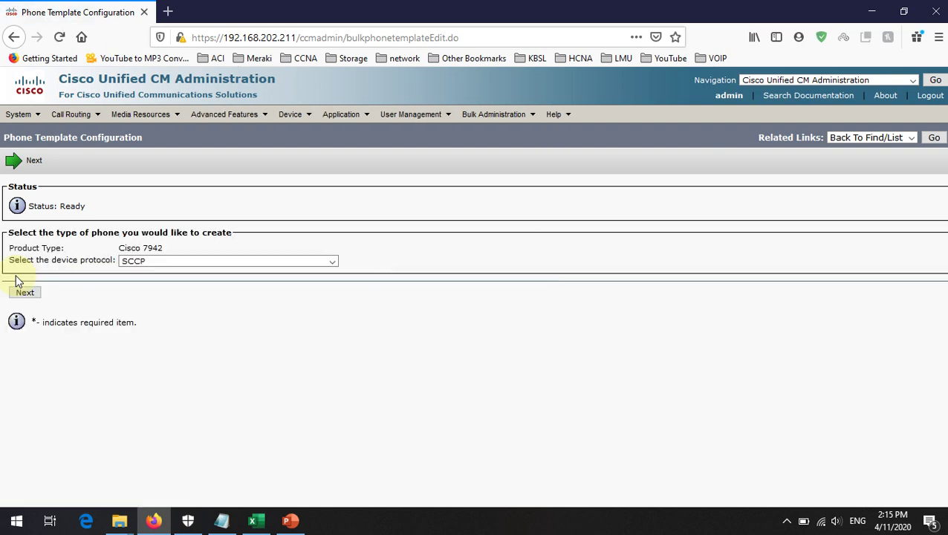
- Accept SCCP as the device protocol and load the Phone Template Configuration form
{"action": "left_click", "coordinate": [34, 296]}
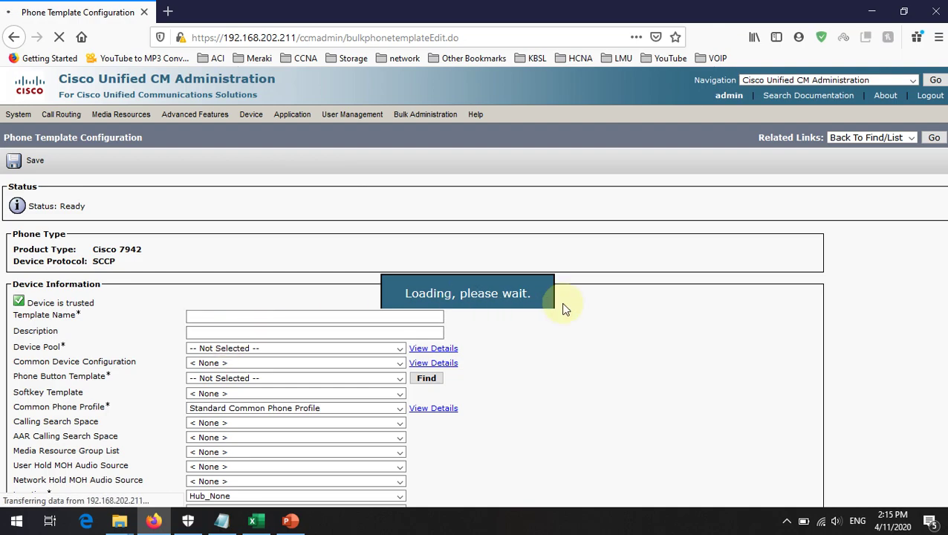
{"action": "scroll", "coordinate": [366, 312], "scroll_direction": "down", "scroll_amount": 14}
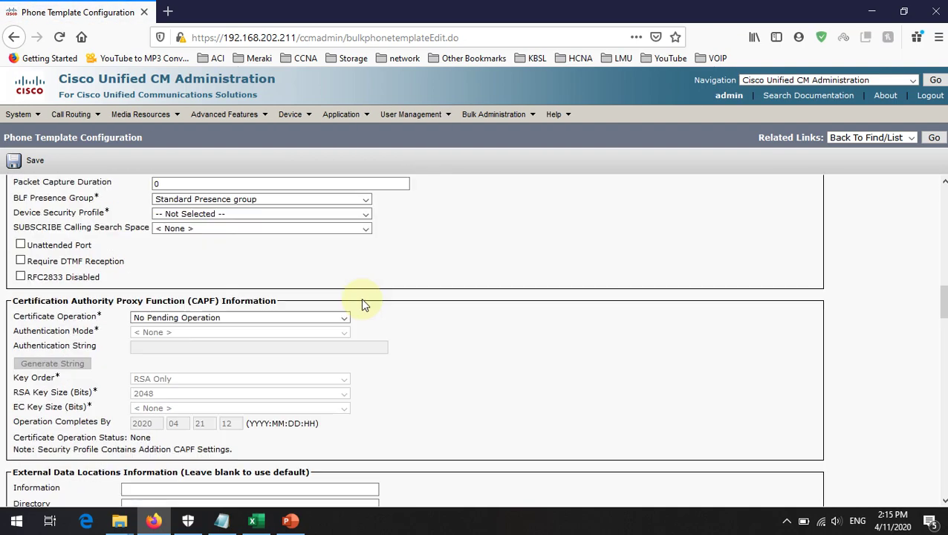
{"action": "scroll", "coordinate": [361, 298], "scroll_direction": "up", "scroll_amount": 12}
{"action": "scroll", "coordinate": [361, 298], "scroll_direction": "up", "scroll_amount": 3}
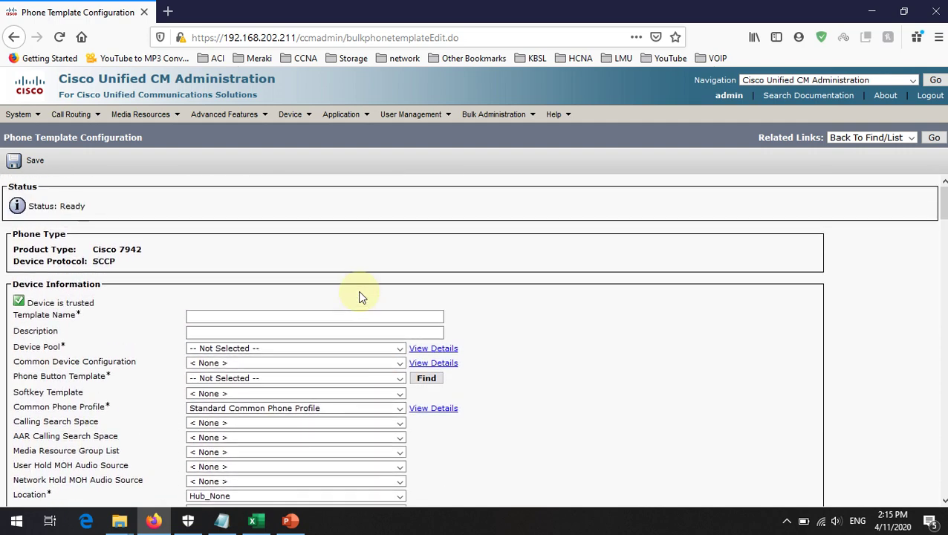
{"action": "scroll", "coordinate": [361, 297], "scroll_direction": "down", "scroll_amount": 1}
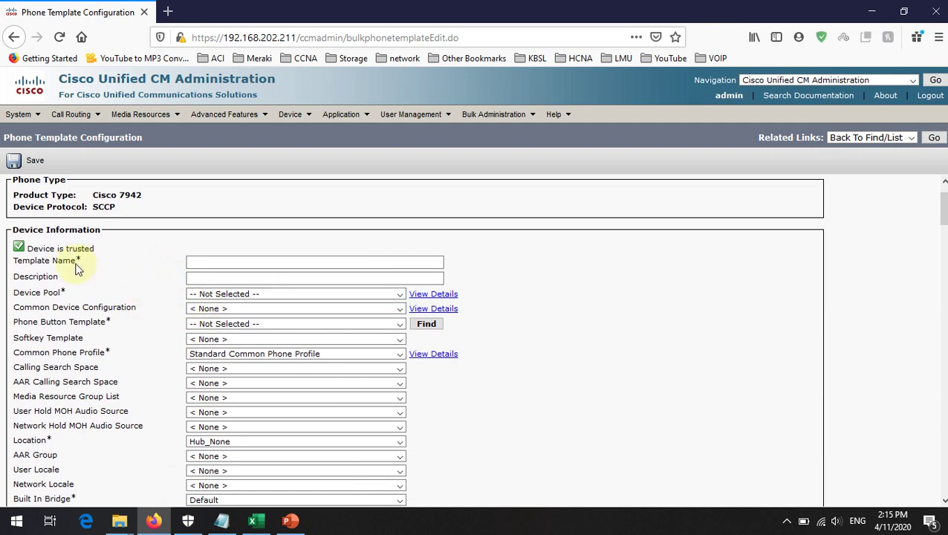
- Name the template VOICE-GURU-PHONE-TEMPLATE and paste the same text into Description
{"action": "left_click", "coordinate": [30, 260]}
{"action": "left_click_drag", "start_coordinate": [15, 260], "coordinate": [84, 269]}
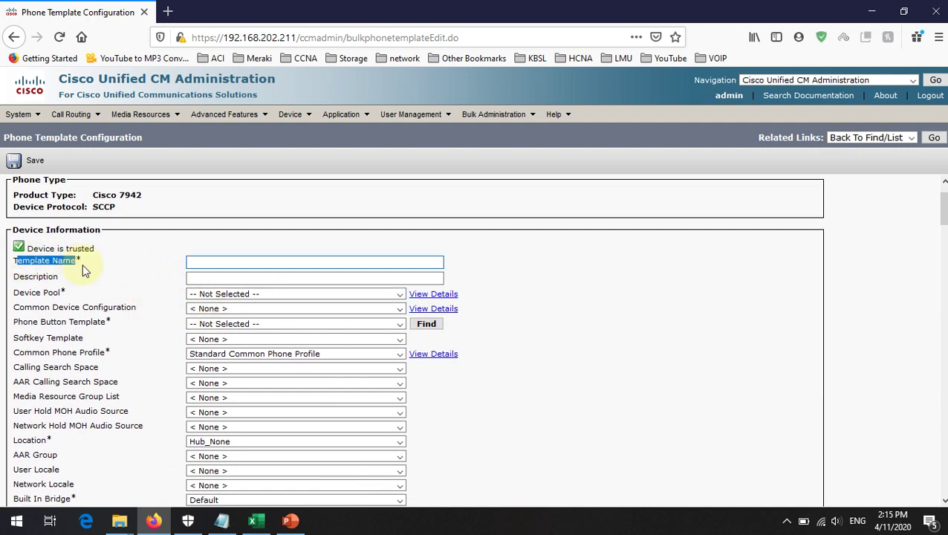
{"action": "left_click", "coordinate": [232, 262]}
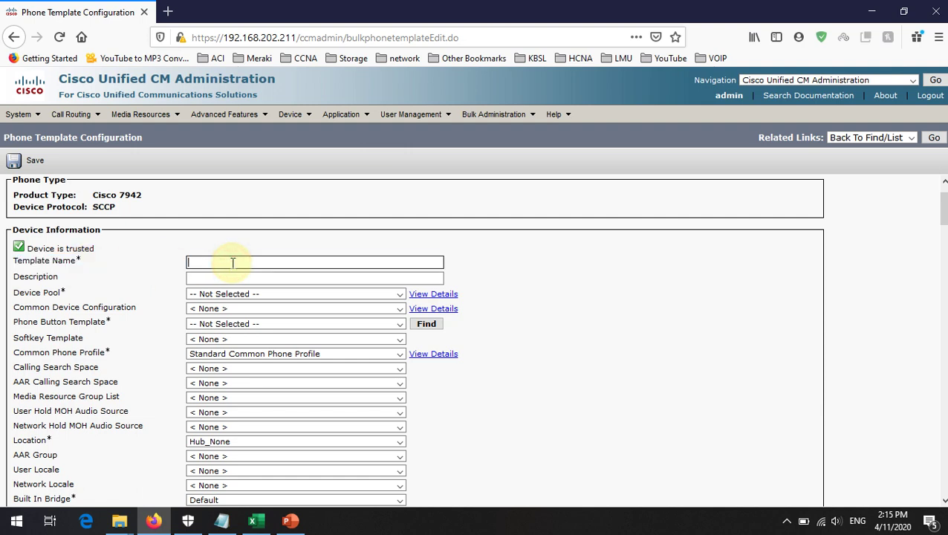
{"action": "type", "text": "VOICE"}
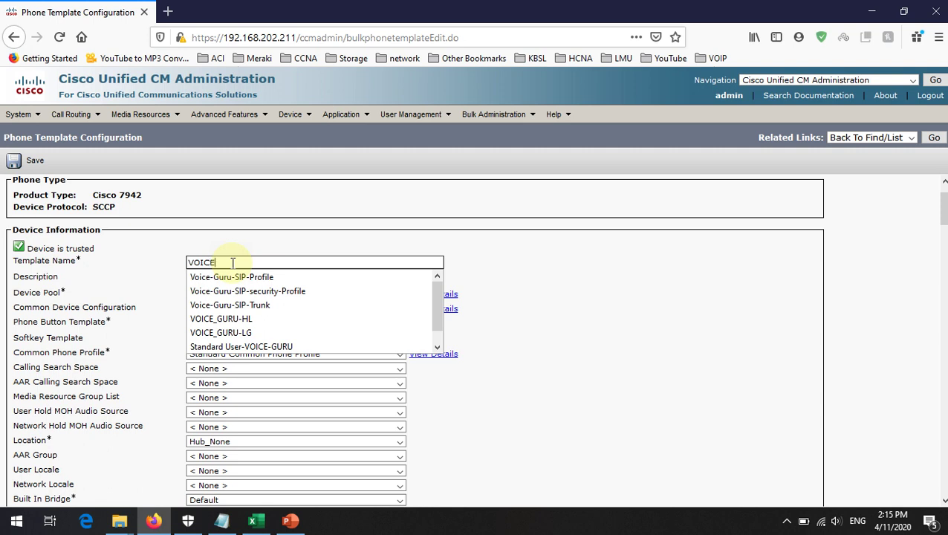
{"action": "type", "text": "-GURU"}
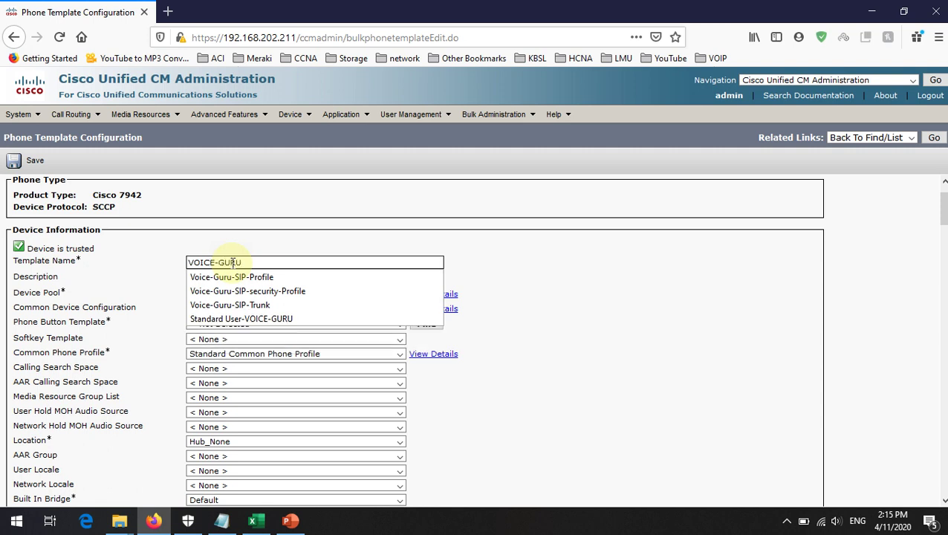
{"action": "type", "text": "-"}
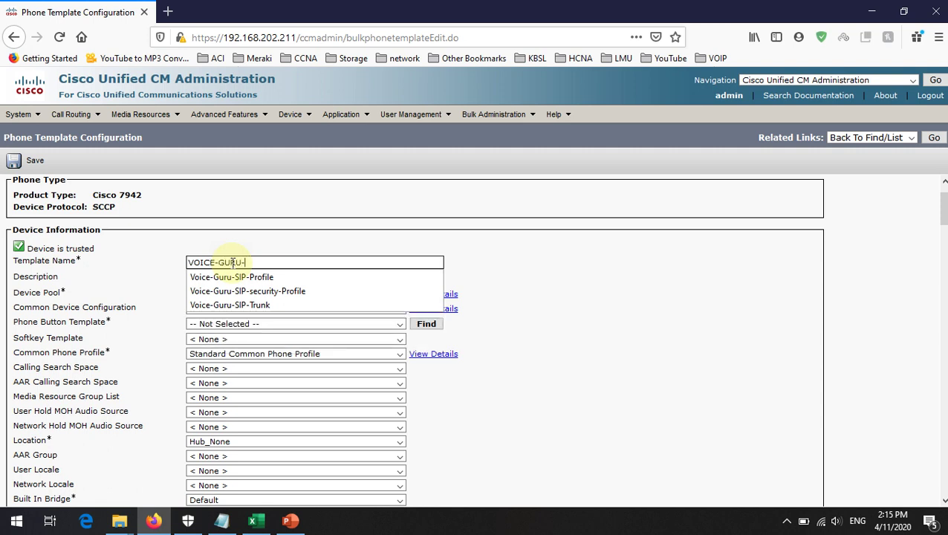
{"action": "type", "text": "PHONE-P"}
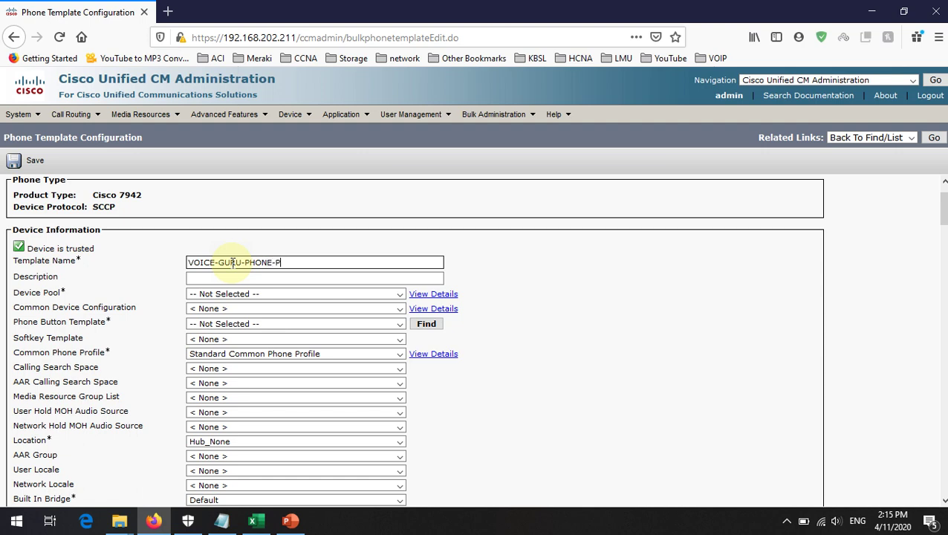
{"action": "key", "text": "BackSpace"}
{"action": "type", "text": "TEMPLATE"}
{"action": "left_click_drag", "start_coordinate": [320, 262], "coordinate": [163, 262]}
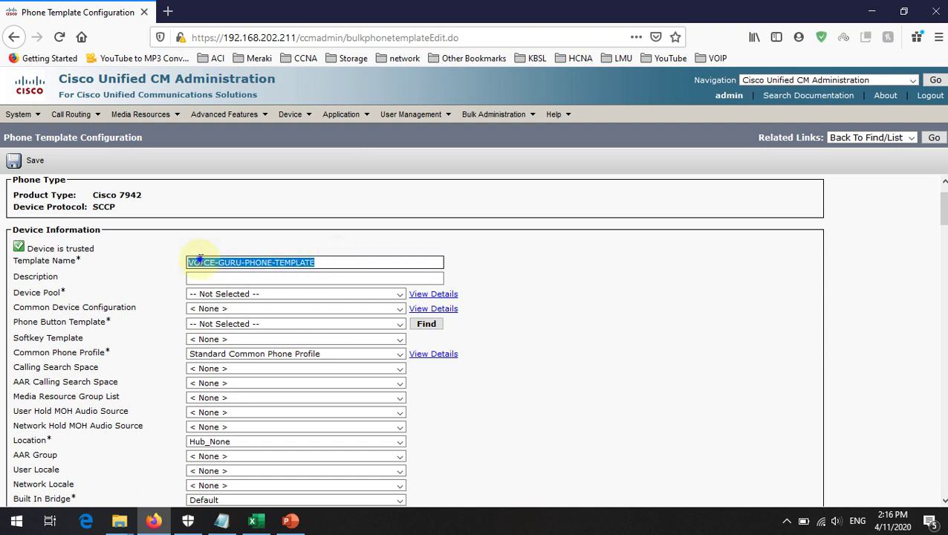
{"action": "right_click", "coordinate": [199, 260]}
{"action": "left_click", "coordinate": [238, 321]}
{"action": "left_click", "coordinate": [228, 278]}
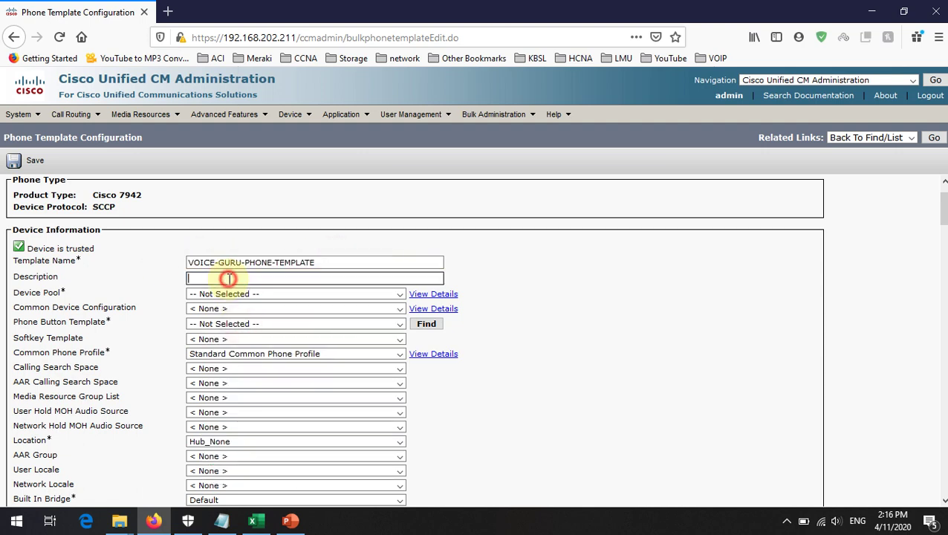
{"action": "right_click", "coordinate": [229, 278]}
{"action": "left_click", "coordinate": [264, 357]}
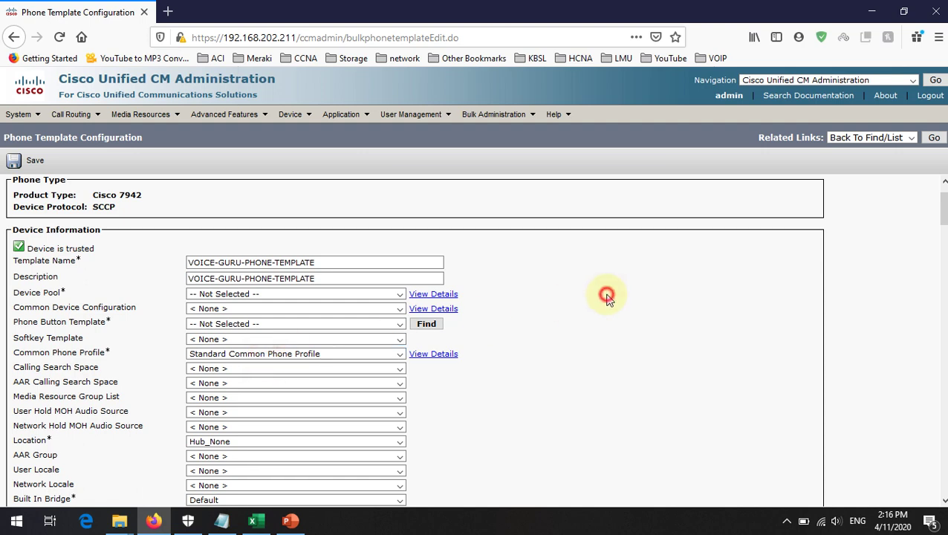
- Set the template's Device Pool to Default
{"action": "left_click", "coordinate": [220, 295]}
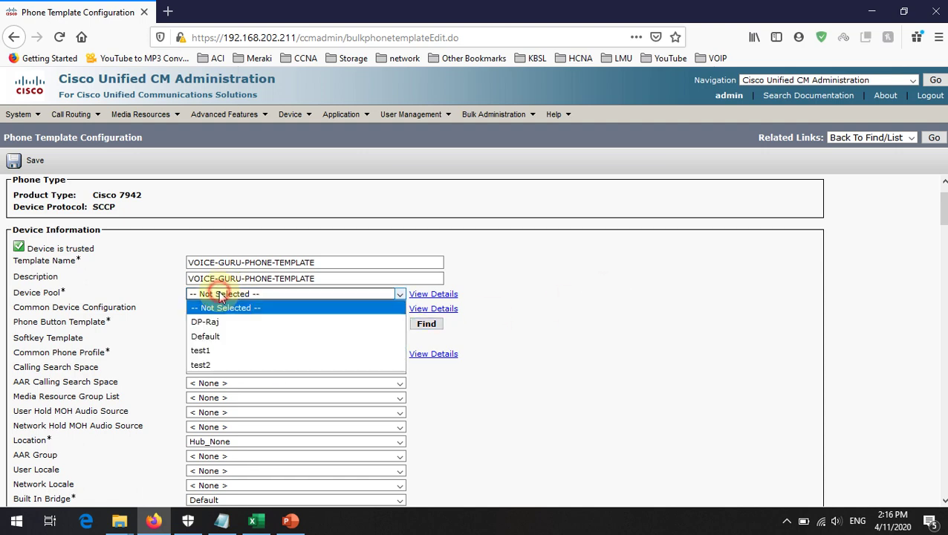
{"action": "left_click", "coordinate": [225, 344]}
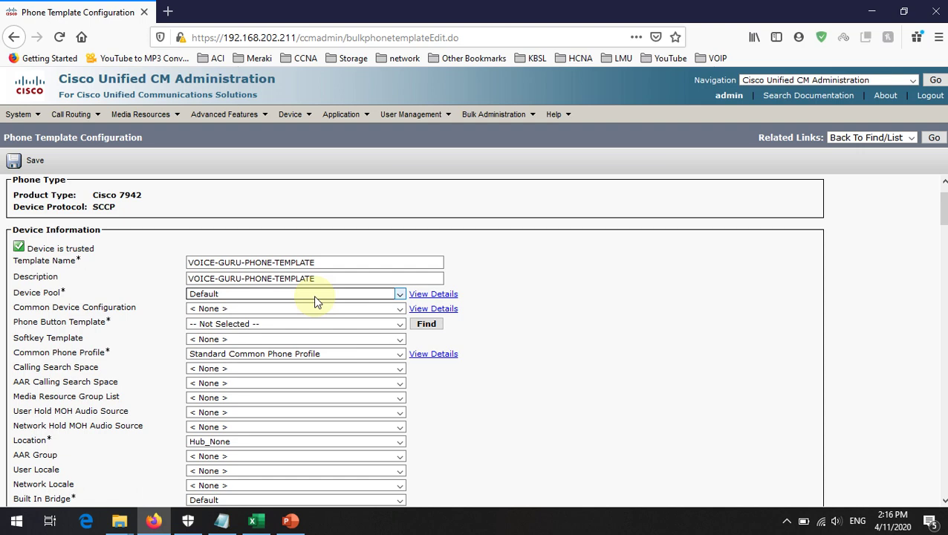
{"action": "scroll", "coordinate": [315, 297], "scroll_direction": "down", "scroll_amount": 1}
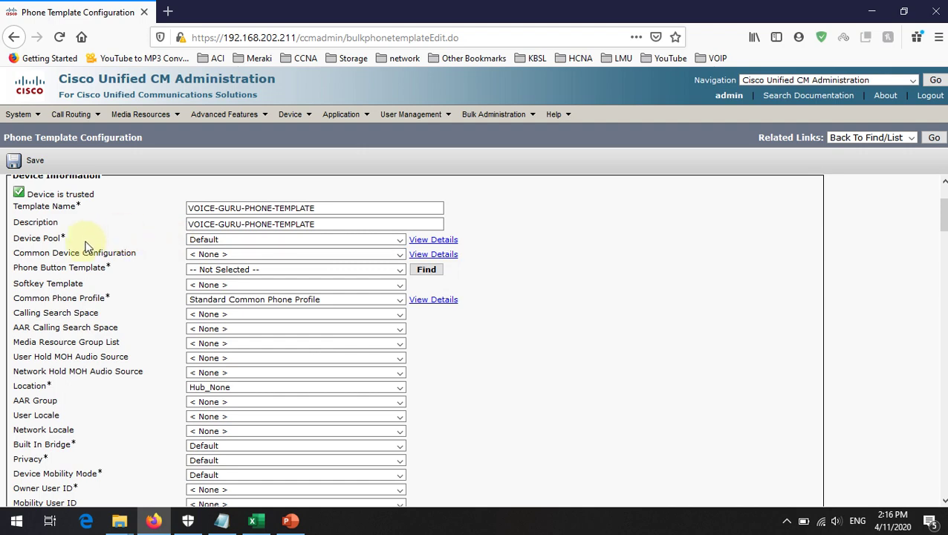
{"action": "left_click", "coordinate": [217, 274]}
{"action": "scroll", "coordinate": [230, 319], "scroll_direction": "down", "scroll_amount": 3}
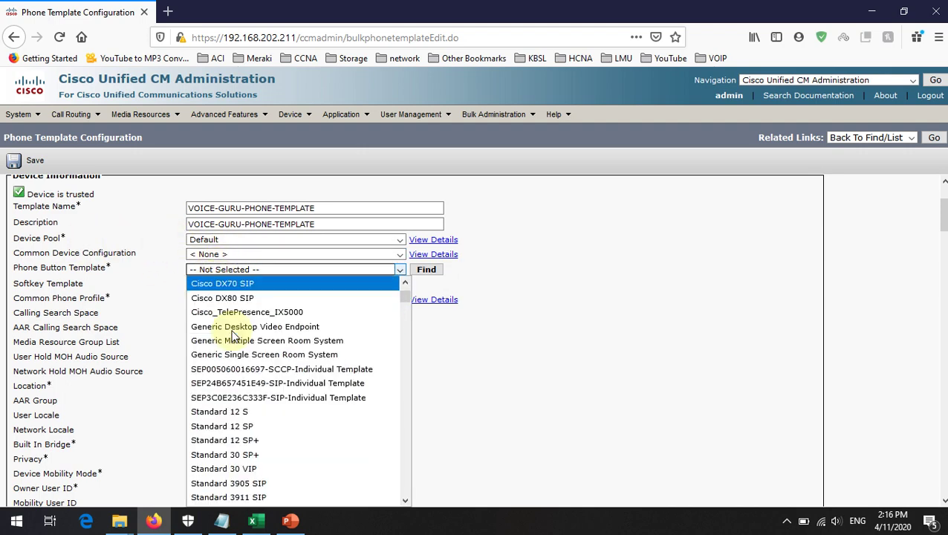
{"action": "scroll", "coordinate": [234, 336], "scroll_direction": "down", "scroll_amount": 4}
{"action": "scroll", "coordinate": [237, 341], "scroll_direction": "up", "scroll_amount": 7}
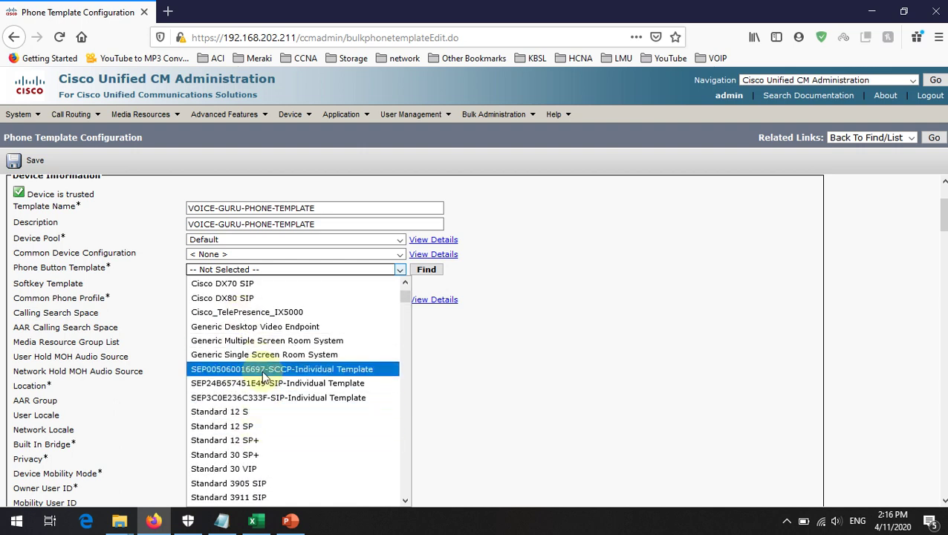
- Choose Standard 7942G SCCP buttons and the Standard User-VOICE-GURU softkey template
{"action": "scroll", "coordinate": [256, 376], "scroll_direction": "down", "scroll_amount": 7}
{"action": "scroll", "coordinate": [265, 385], "scroll_direction": "down", "scroll_amount": 5}
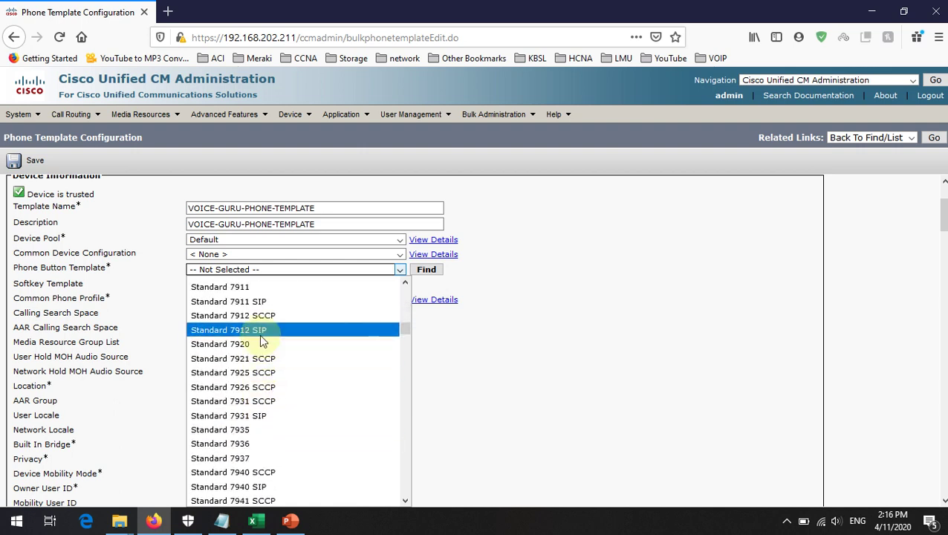
{"action": "scroll", "coordinate": [265, 350], "scroll_direction": "down", "scroll_amount": 4}
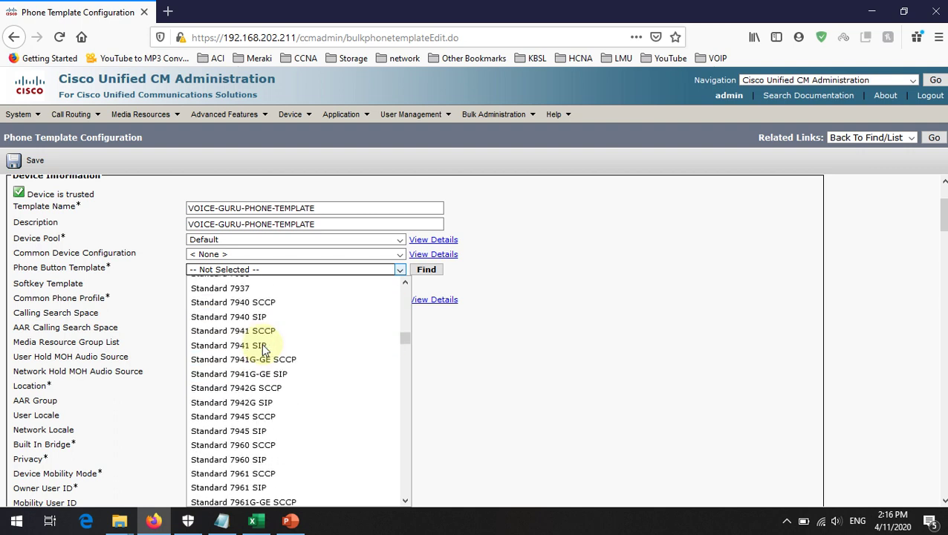
{"action": "left_click", "coordinate": [288, 388]}
{"action": "left_click", "coordinate": [229, 287]}
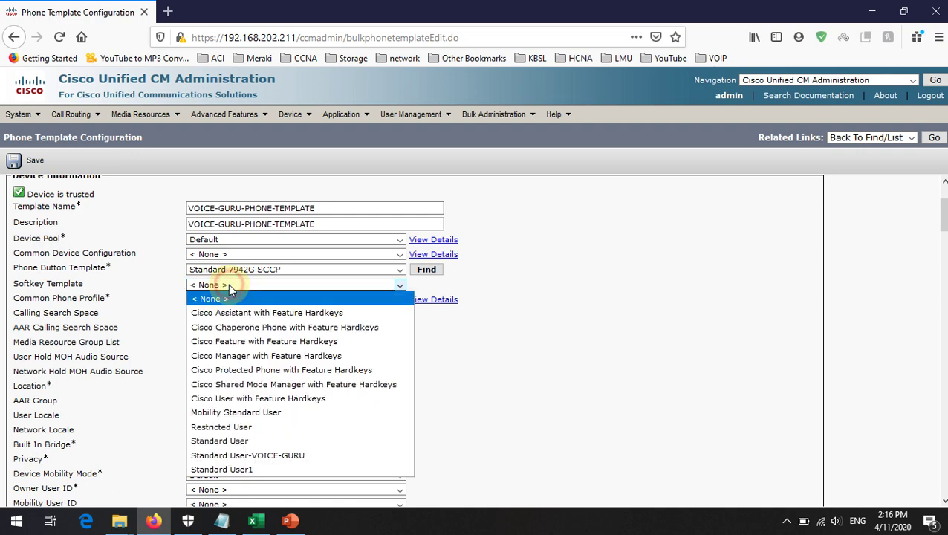
{"action": "left_click", "coordinate": [283, 457]}
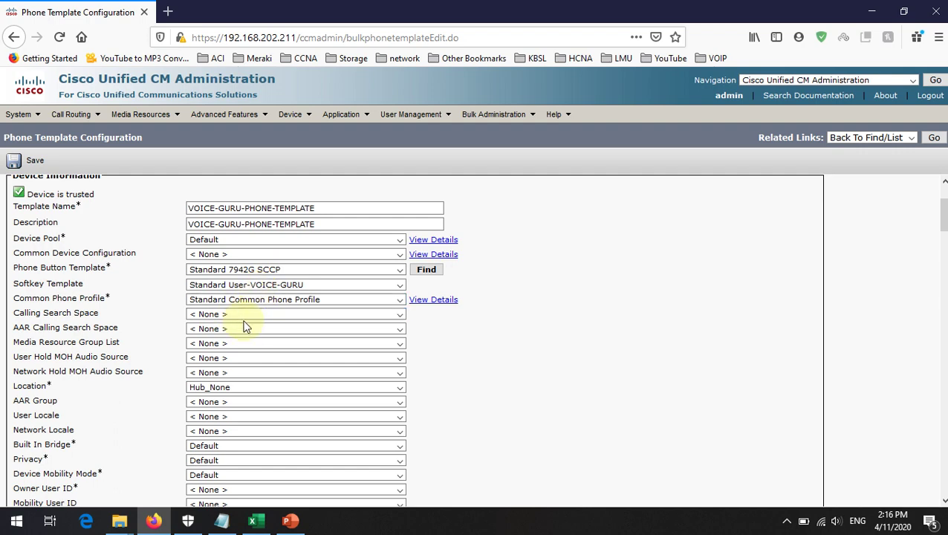
- Set both hold audio sources to 1-SampleAudioSource and the location to Phantom
{"action": "scroll", "coordinate": [237, 321], "scroll_direction": "down", "scroll_amount": 2}
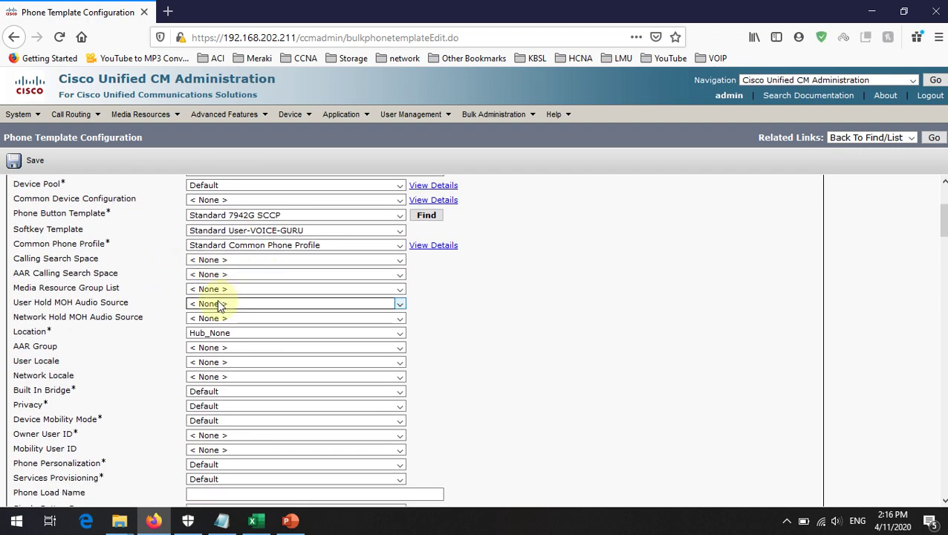
{"action": "left_click", "coordinate": [201, 289]}
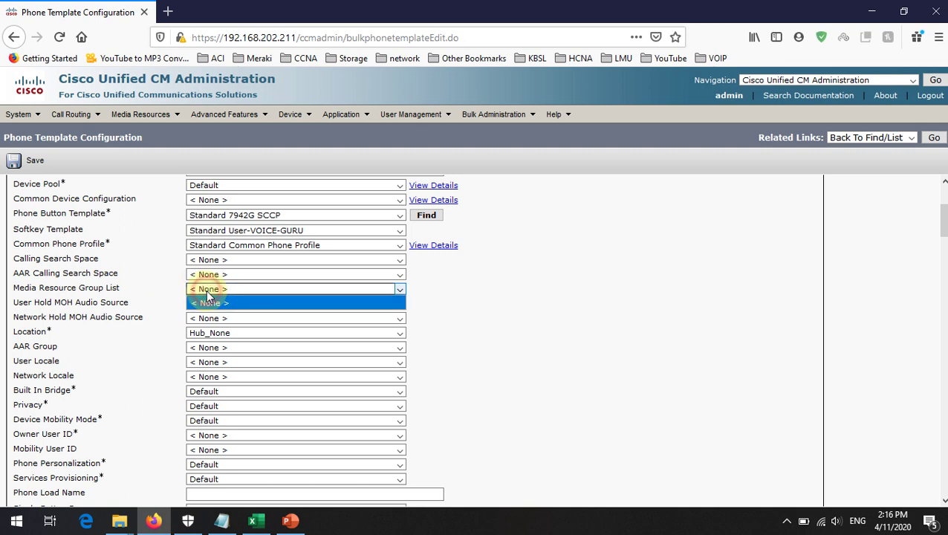
{"action": "left_click", "coordinate": [206, 290]}
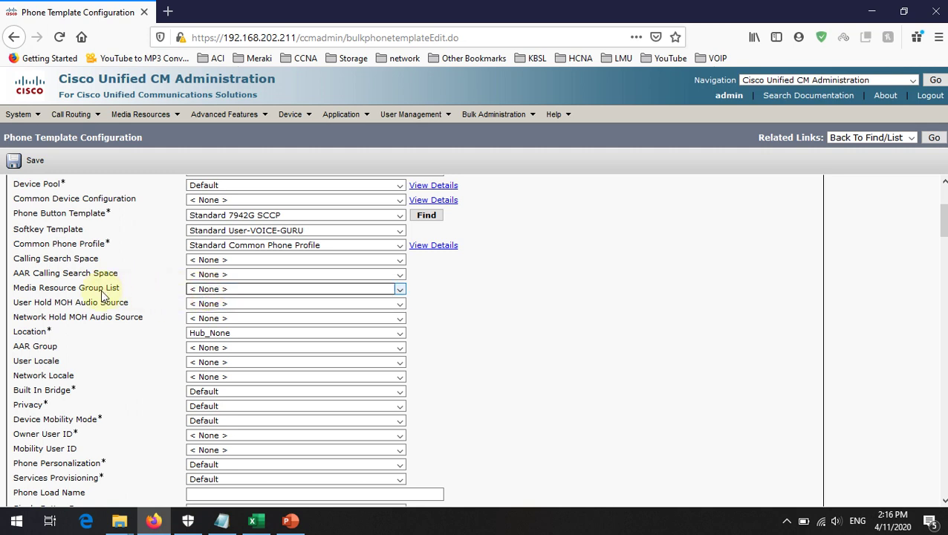
{"action": "left_click", "coordinate": [205, 306]}
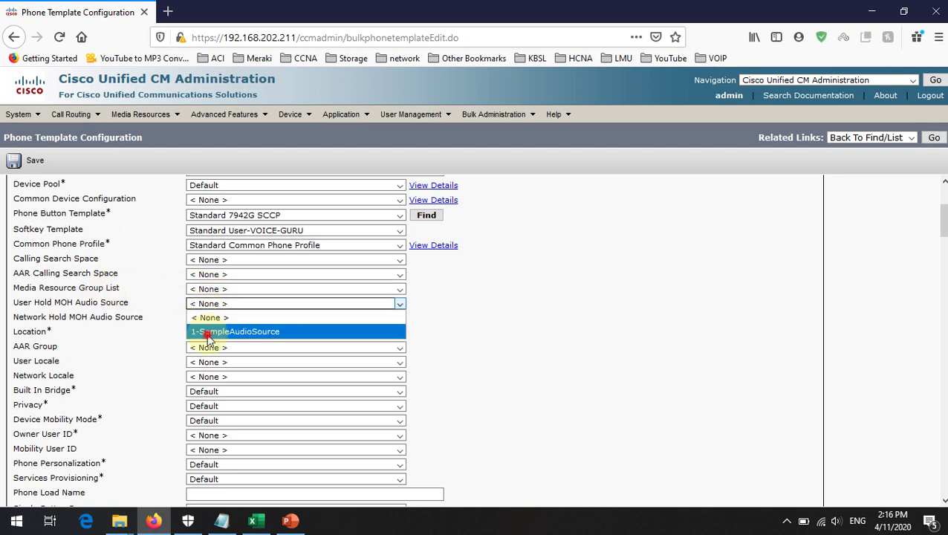
{"action": "left_click", "coordinate": [200, 332]}
{"action": "left_click", "coordinate": [200, 319]}
{"action": "left_click", "coordinate": [211, 347]}
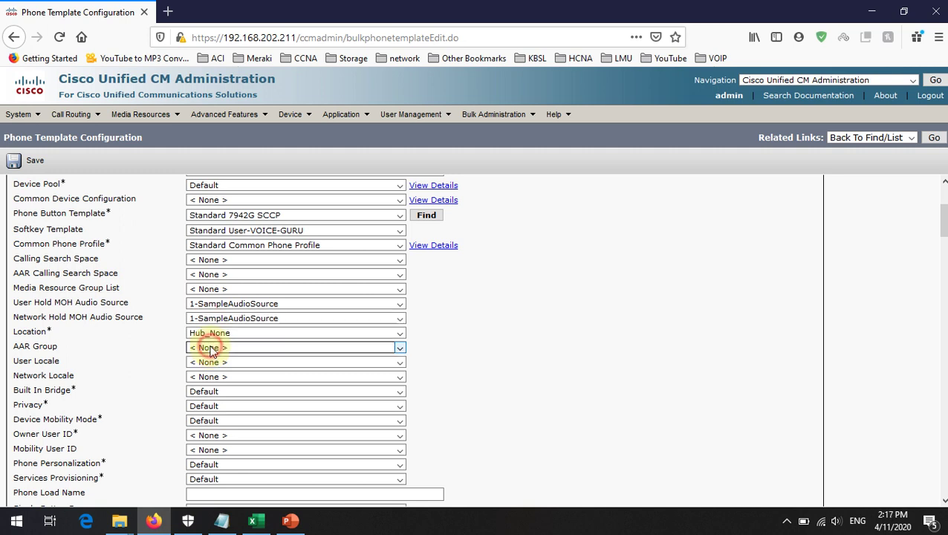
{"action": "left_click", "coordinate": [210, 334]}
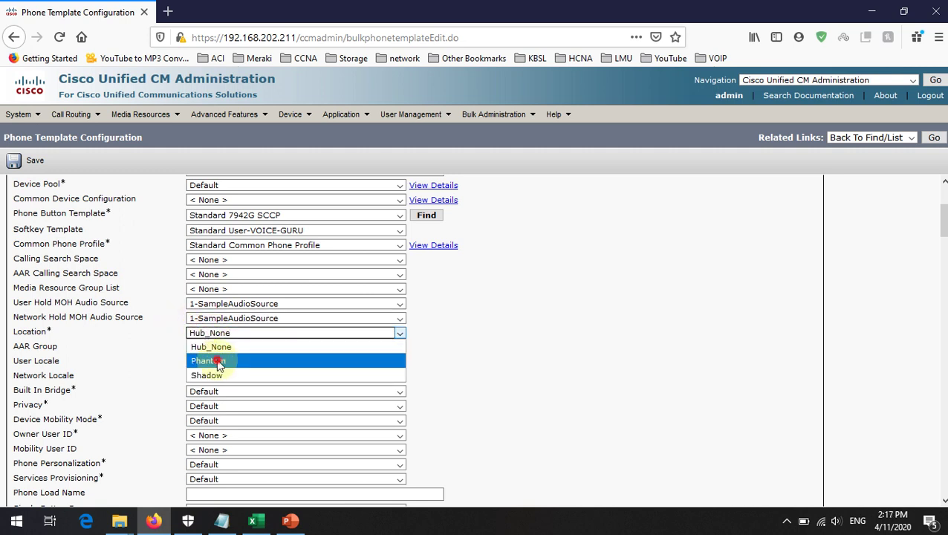
{"action": "left_click", "coordinate": [215, 361]}
{"action": "left_click", "coordinate": [494, 301]}
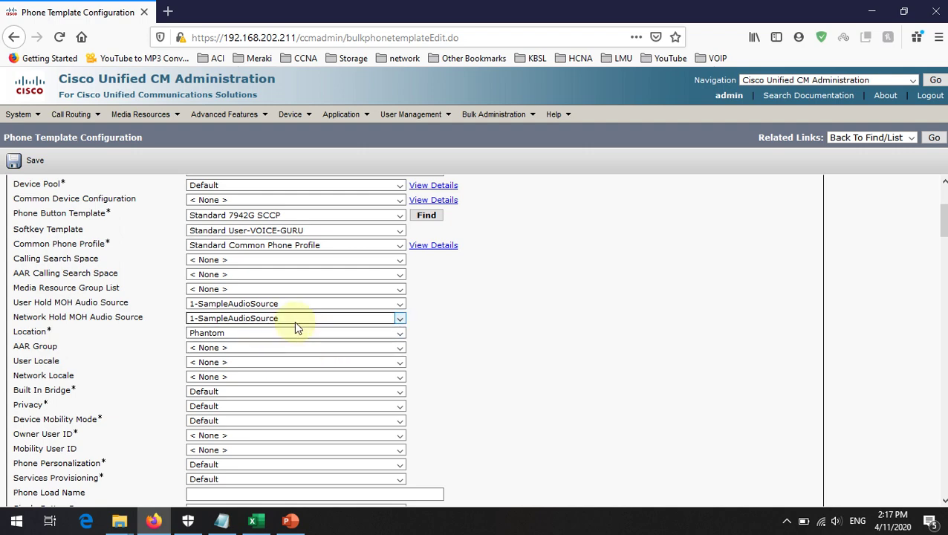
- Pick the Cisco 7942 Standard SCCP Non-Secure Profile and save the phone template
{"action": "scroll", "coordinate": [296, 327], "scroll_direction": "down", "scroll_amount": 2}
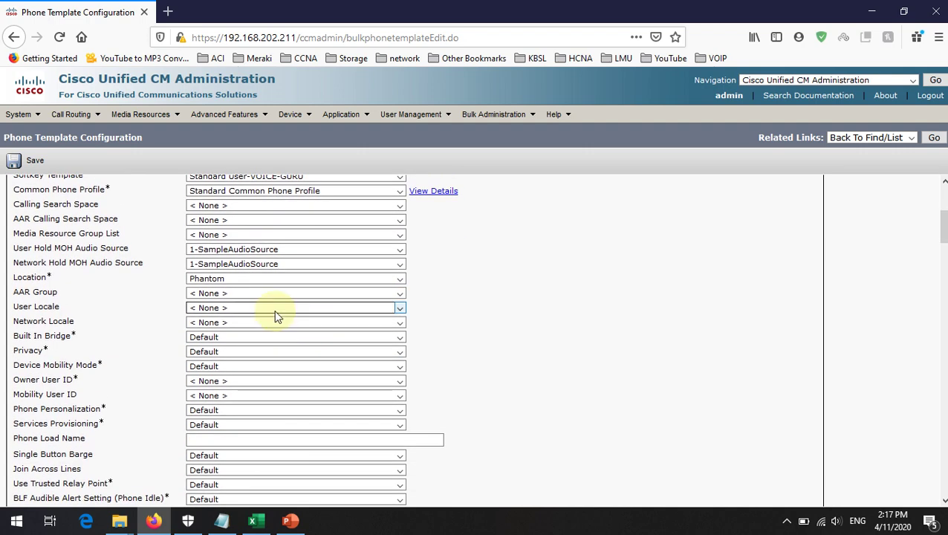
{"action": "scroll", "coordinate": [274, 316], "scroll_direction": "down", "scroll_amount": 10}
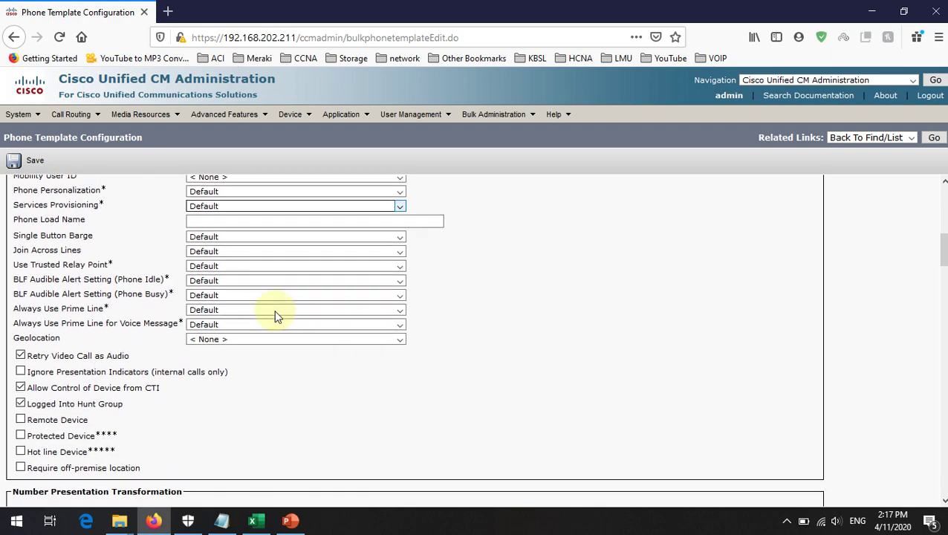
{"action": "scroll", "coordinate": [274, 316], "scroll_direction": "down", "scroll_amount": 8}
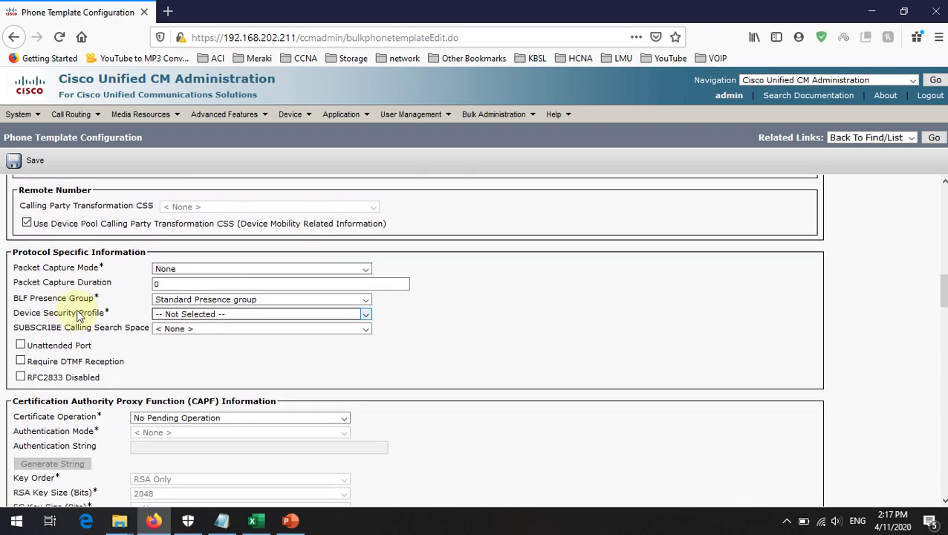
{"action": "left_click", "coordinate": [157, 314]}
{"action": "left_click", "coordinate": [179, 344]}
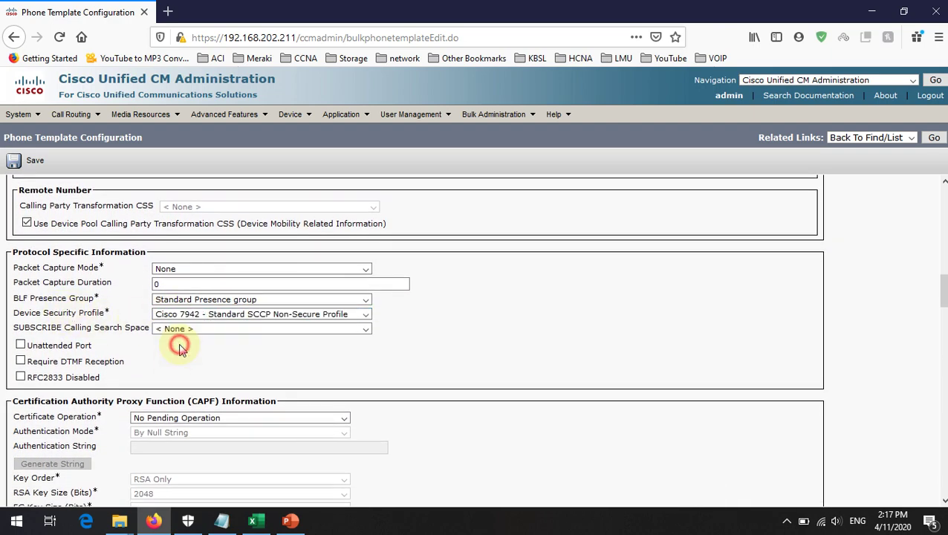
{"action": "scroll", "coordinate": [128, 325], "scroll_direction": "down", "scroll_amount": 20}
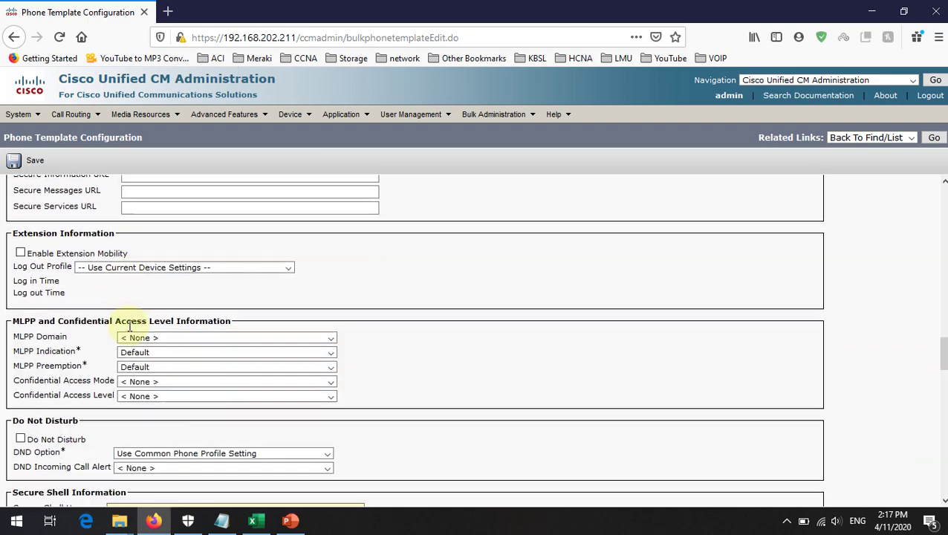
{"action": "scroll", "coordinate": [128, 325], "scroll_direction": "down", "scroll_amount": 20}
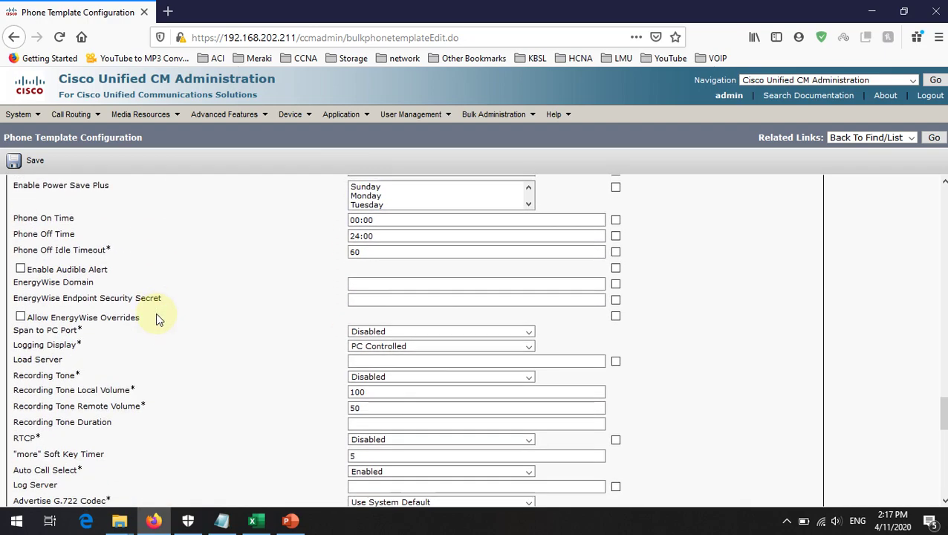
{"action": "scroll", "coordinate": [151, 316], "scroll_direction": "down", "scroll_amount": 9}
{"action": "left_click", "coordinate": [26, 398]}
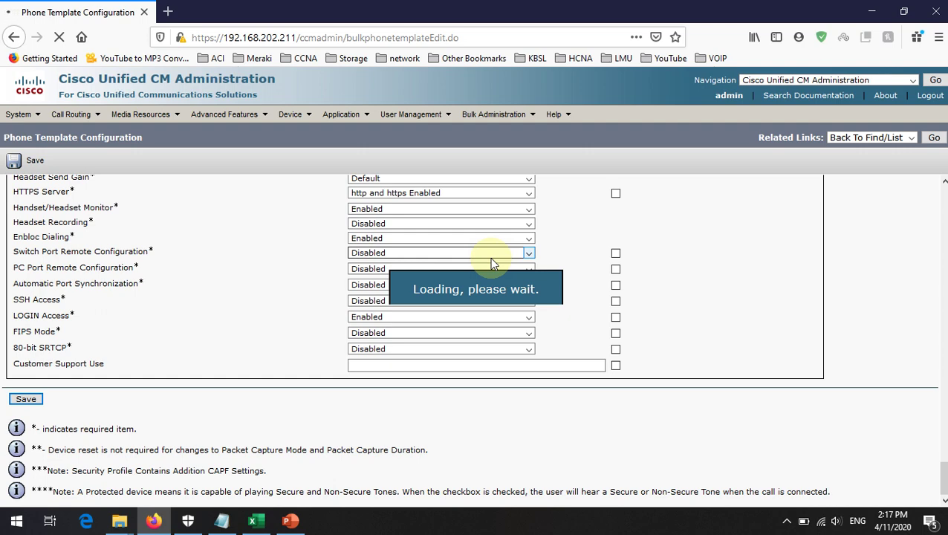
- After the save succeeds, begin a line template via the Line [1] - Add a new DN link
{"action": "scroll", "coordinate": [492, 262], "scroll_direction": "up", "scroll_amount": 15}
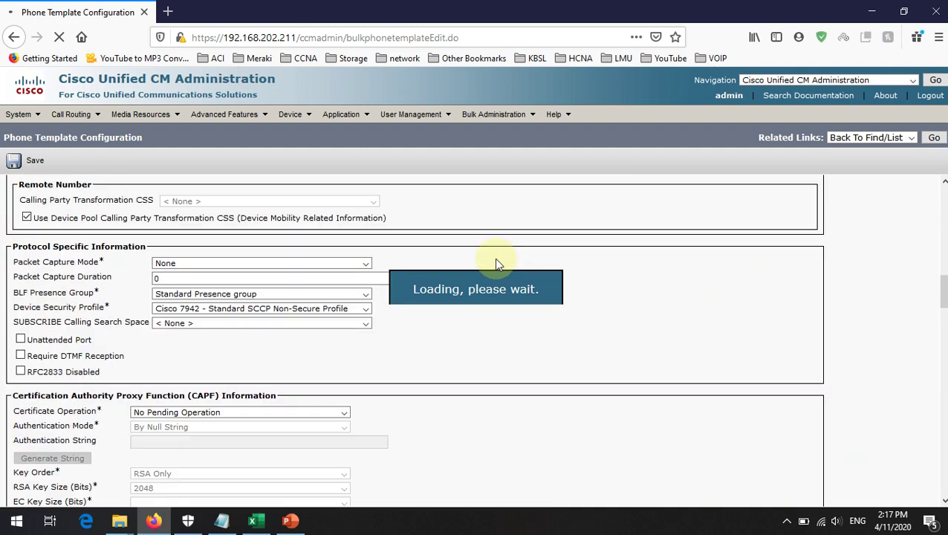
{"action": "scroll", "coordinate": [496, 264], "scroll_direction": "up", "scroll_amount": 15}
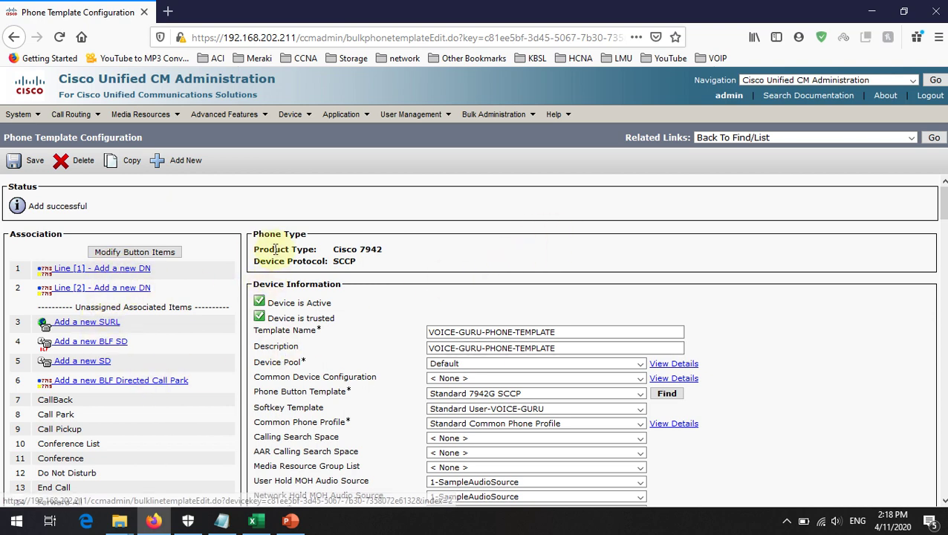
{"action": "left_click", "coordinate": [131, 275]}
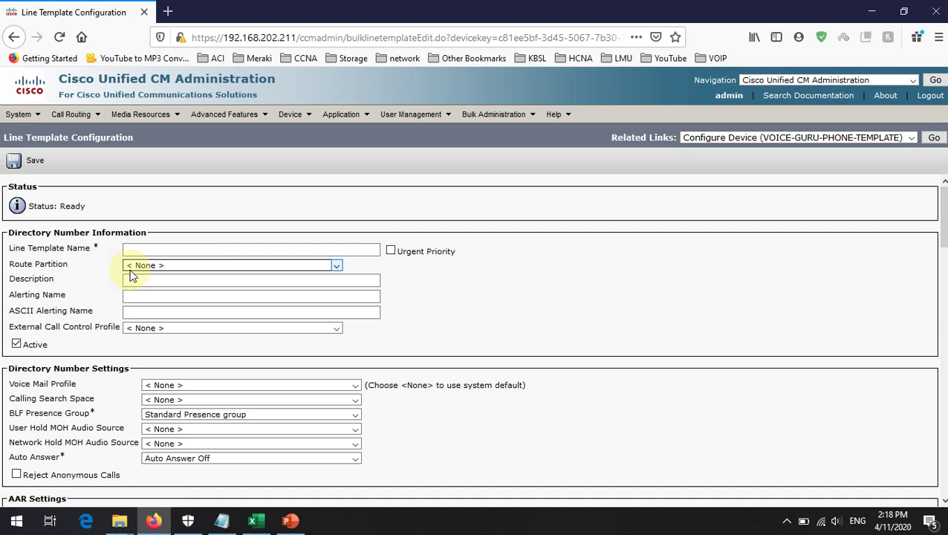
- Enter VOICE-GURU-LINE-TEPM as the Line Template Name, correcting typos along the way
{"action": "left_click", "coordinate": [129, 249]}
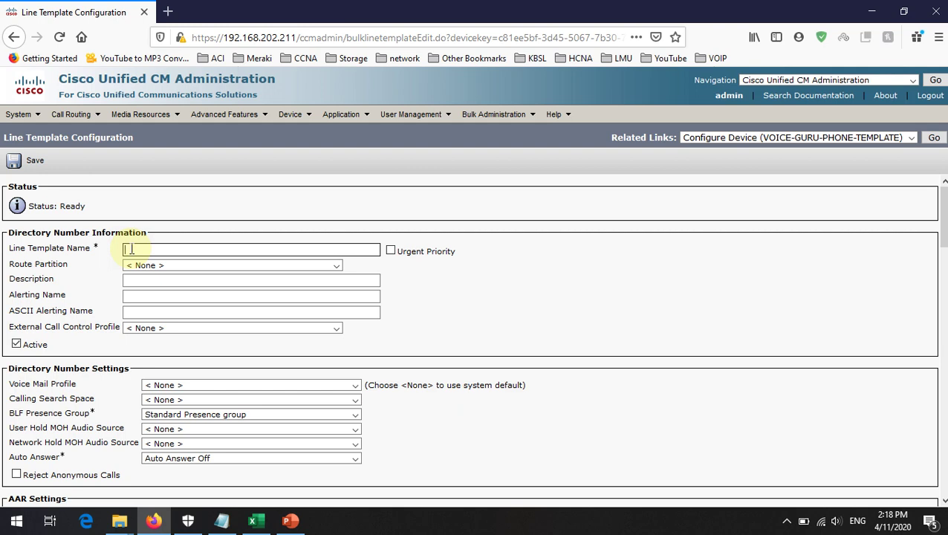
{"action": "type", "text": "VOICE-GURU-LINE-TEPM"}
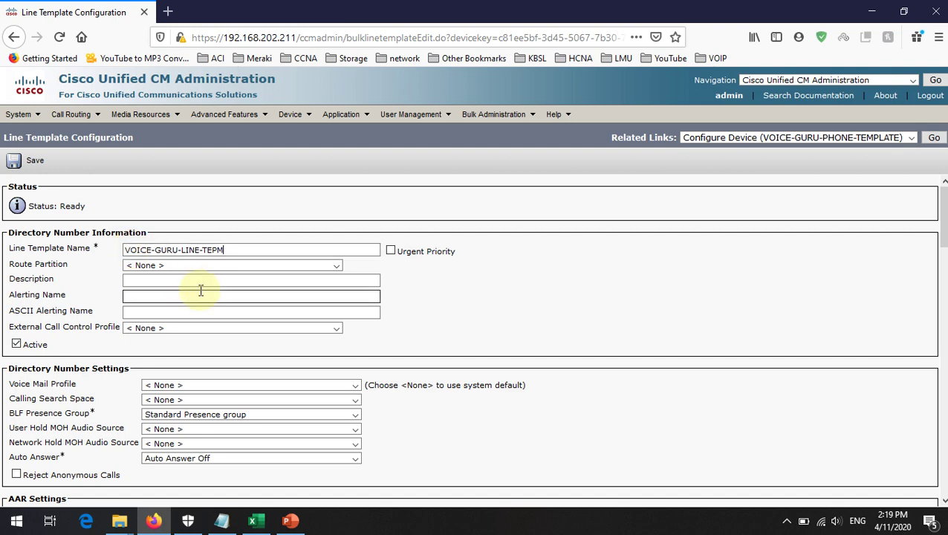
{"action": "left_click", "coordinate": [213, 265]}
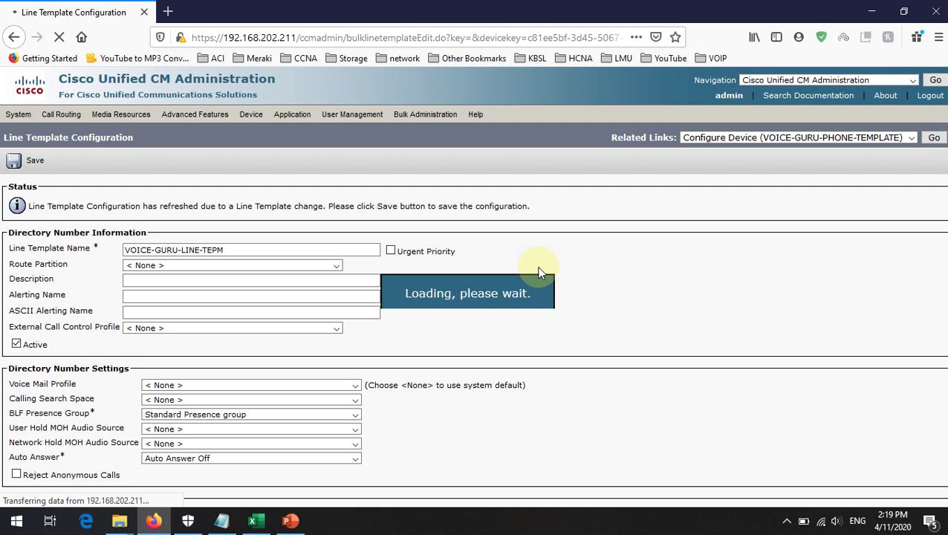
- Put the line in the Everyone partition and copy its name into Description
{"action": "left_click", "coordinate": [267, 269]}
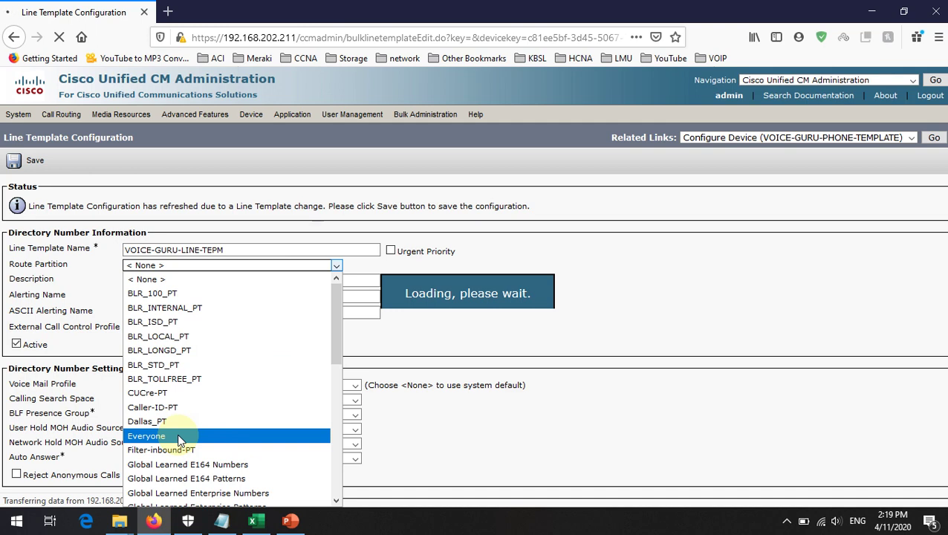
{"action": "left_click", "coordinate": [211, 267]}
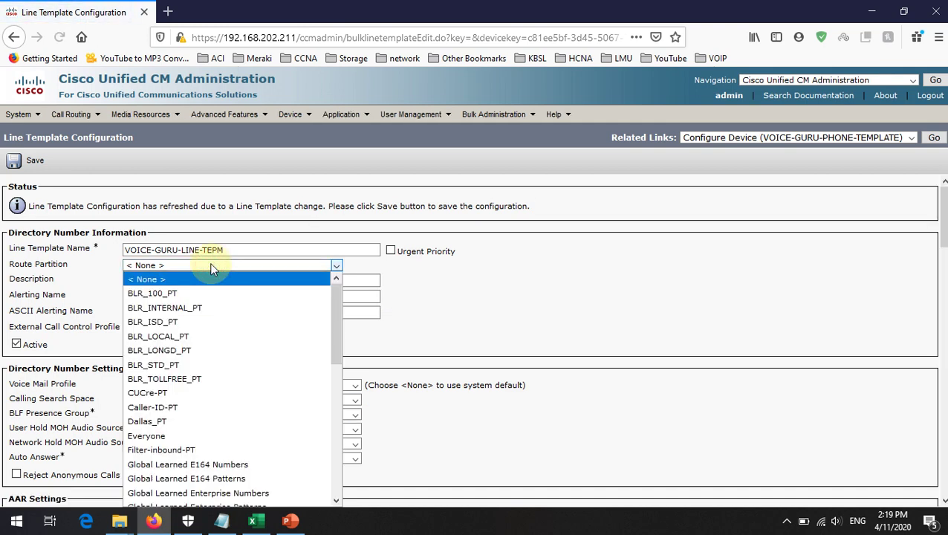
{"action": "left_click", "coordinate": [168, 437]}
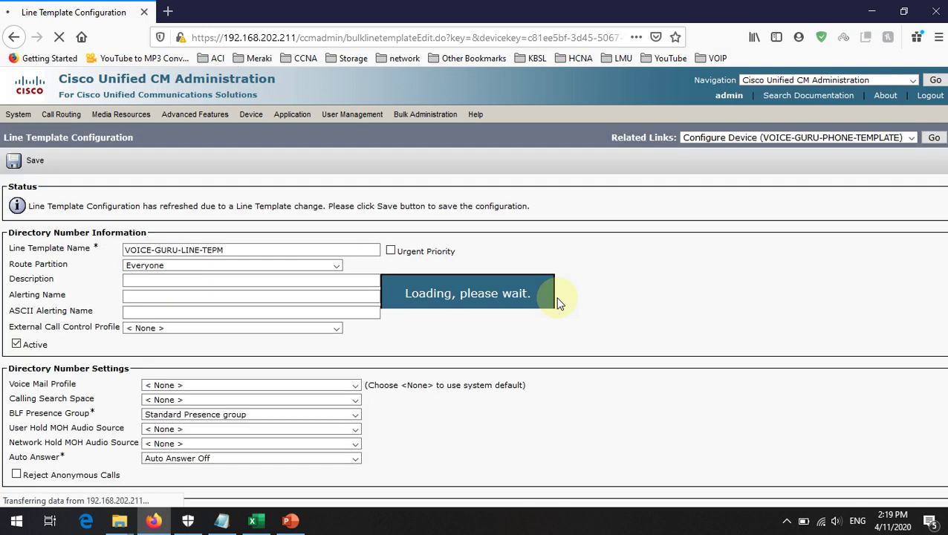
{"action": "left_click_drag", "start_coordinate": [338, 249], "coordinate": [123, 250]}
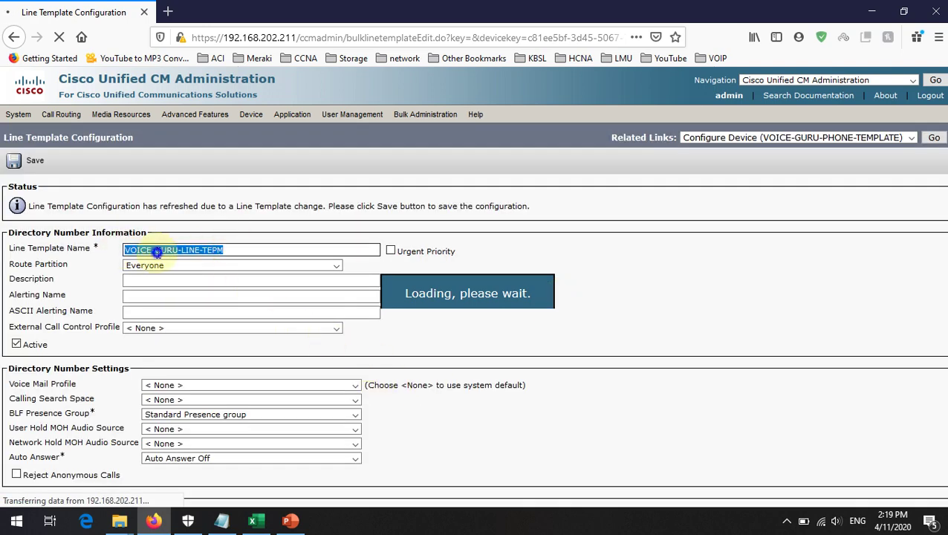
{"action": "right_click", "coordinate": [157, 252]}
{"action": "left_click", "coordinate": [187, 311]}
{"action": "left_click", "coordinate": [141, 279]}
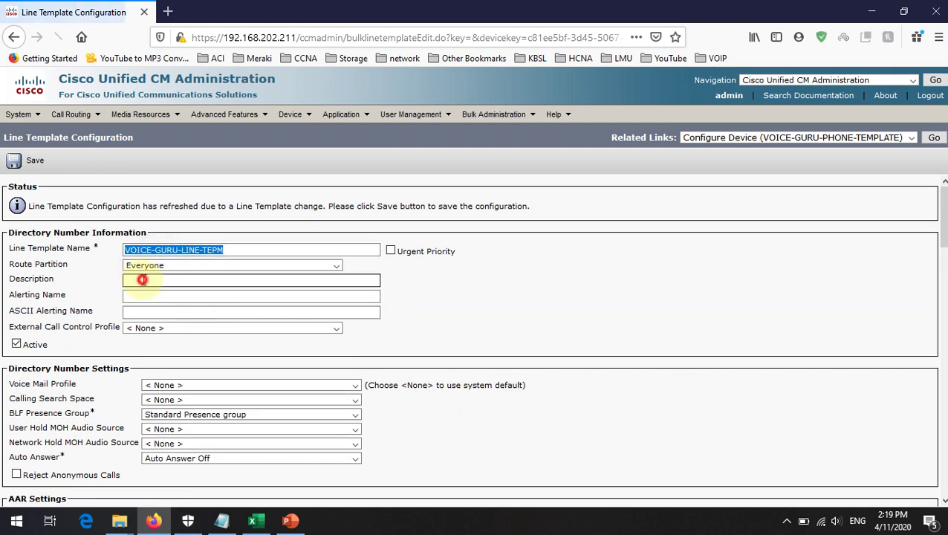
{"action": "right_click", "coordinate": [143, 280]}
{"action": "left_click", "coordinate": [178, 340]}
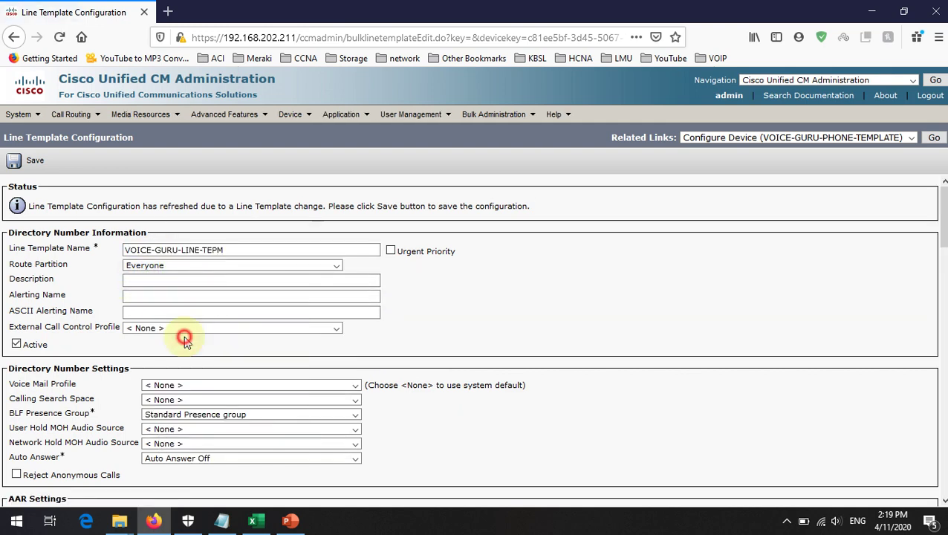
- Paste VOICE-GURU-LINE-TEPM into both Alerting Name and ASCII Alerting Name
{"action": "left_click", "coordinate": [162, 298]}
{"action": "right_click", "coordinate": [164, 301]}
{"action": "left_click", "coordinate": [198, 364]}
{"action": "left_click", "coordinate": [222, 312]}
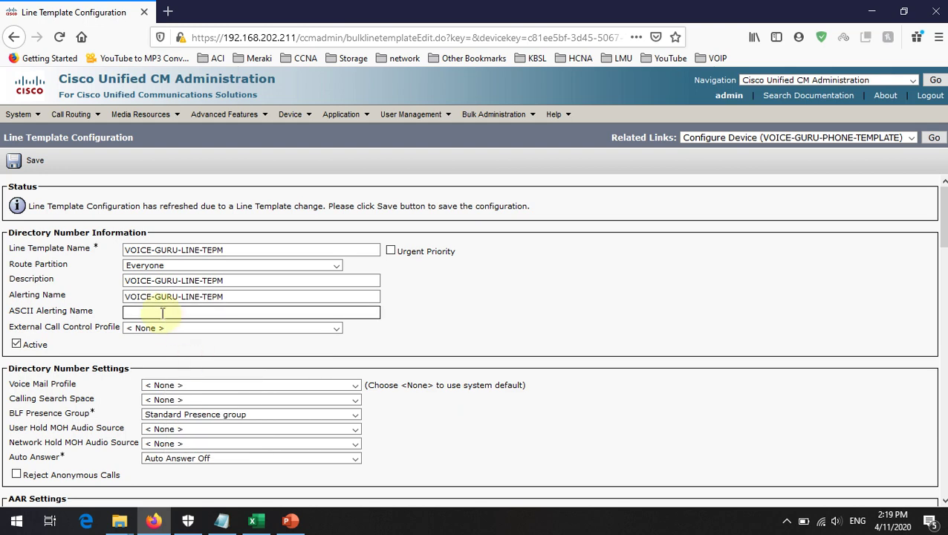
{"action": "key", "text": "ctrl+v"}
{"action": "right_click", "coordinate": [163, 315]}
{"action": "left_click", "coordinate": [482, 325]}
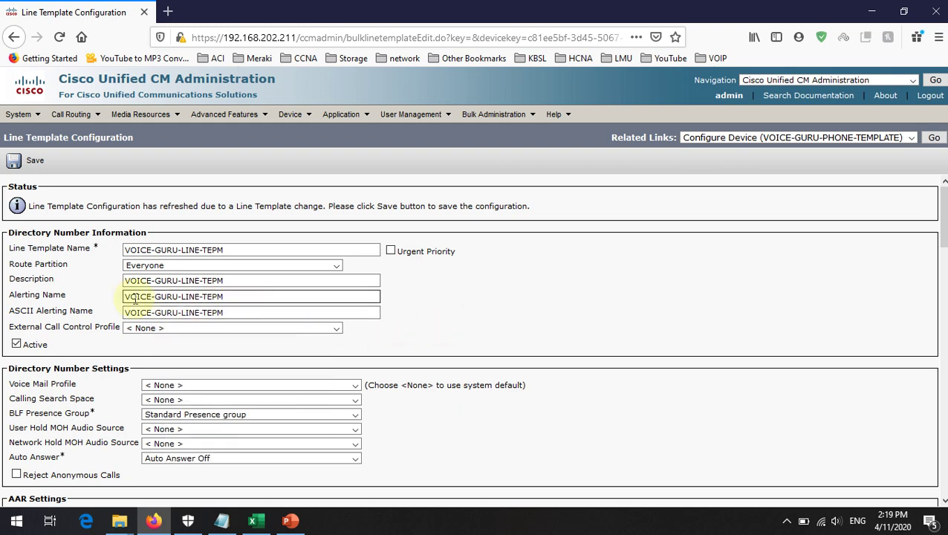
{"action": "left_click", "coordinate": [208, 313]}
{"action": "scroll", "coordinate": [209, 315], "scroll_direction": "down", "scroll_amount": 3}
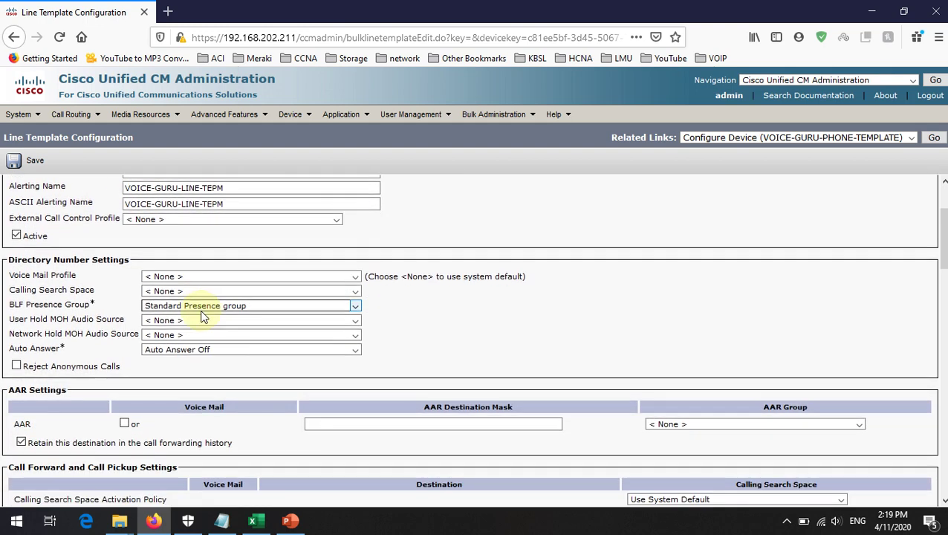
{"action": "left_click", "coordinate": [169, 292]}
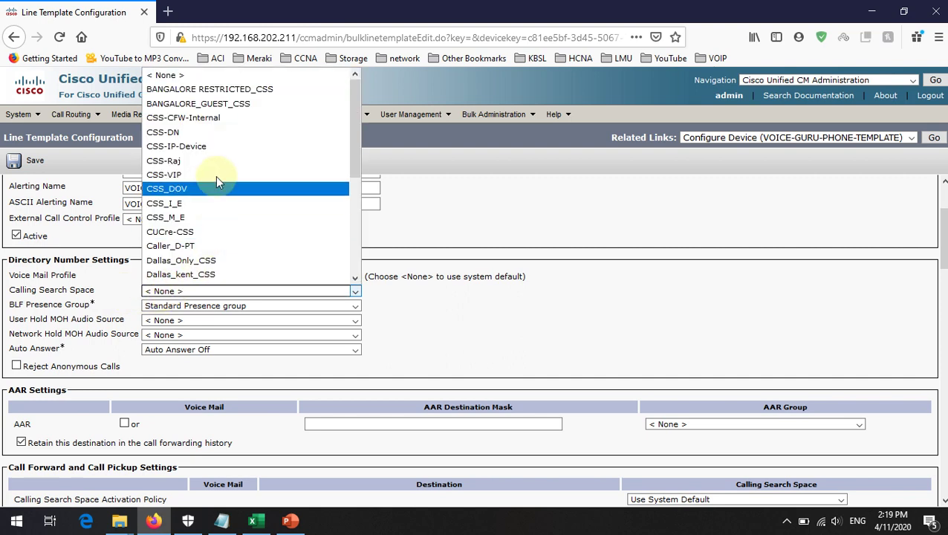
- Choose SAMPLE-IDN-CSS from the line template's Calling Search Space dropdown
{"action": "scroll", "coordinate": [216, 174], "scroll_direction": "down", "scroll_amount": 2}
{"action": "scroll", "coordinate": [216, 174], "scroll_direction": "down", "scroll_amount": 2}
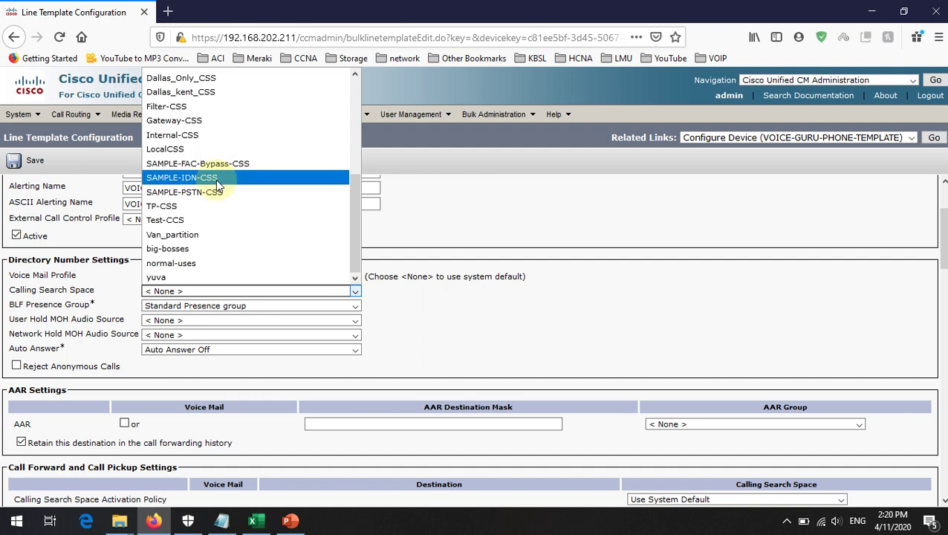
{"action": "left_click", "coordinate": [218, 179]}
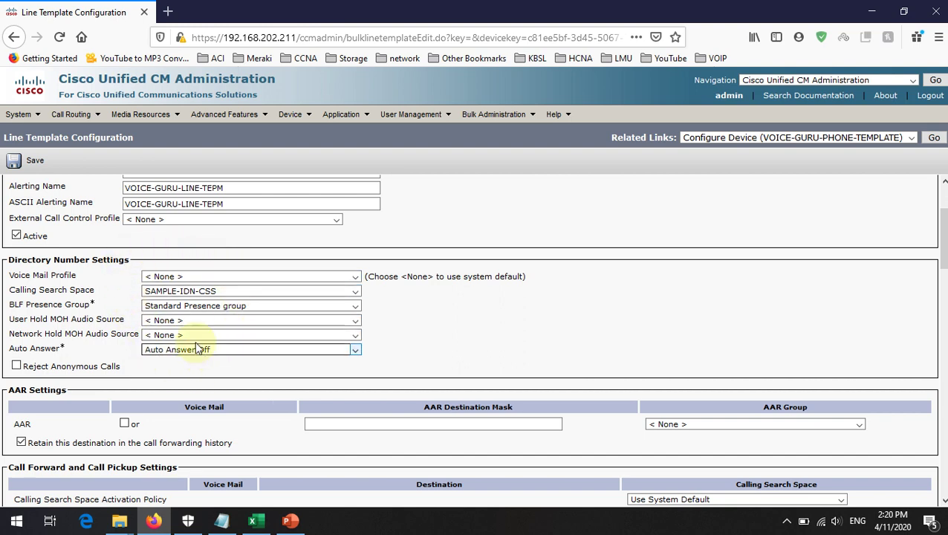
{"action": "left_click", "coordinate": [213, 290]}
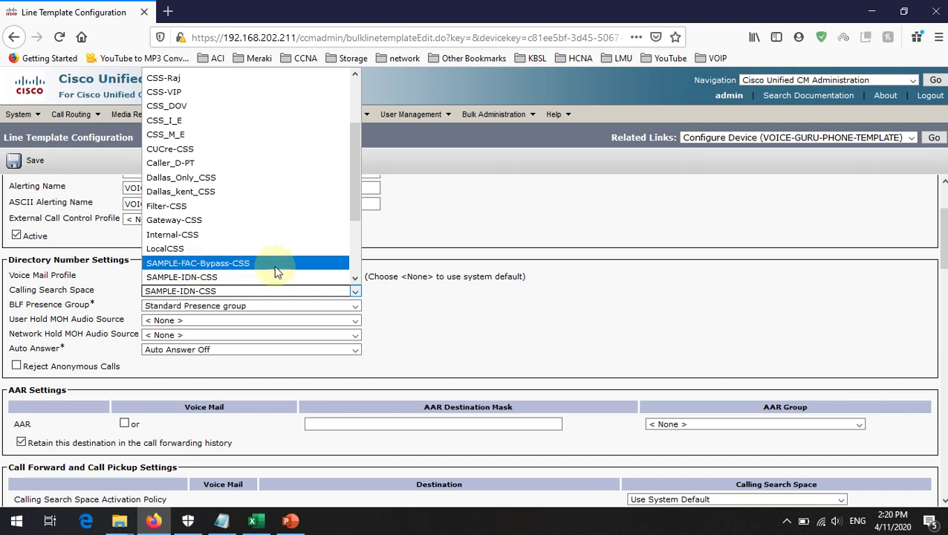
{"action": "left_click", "coordinate": [480, 311]}
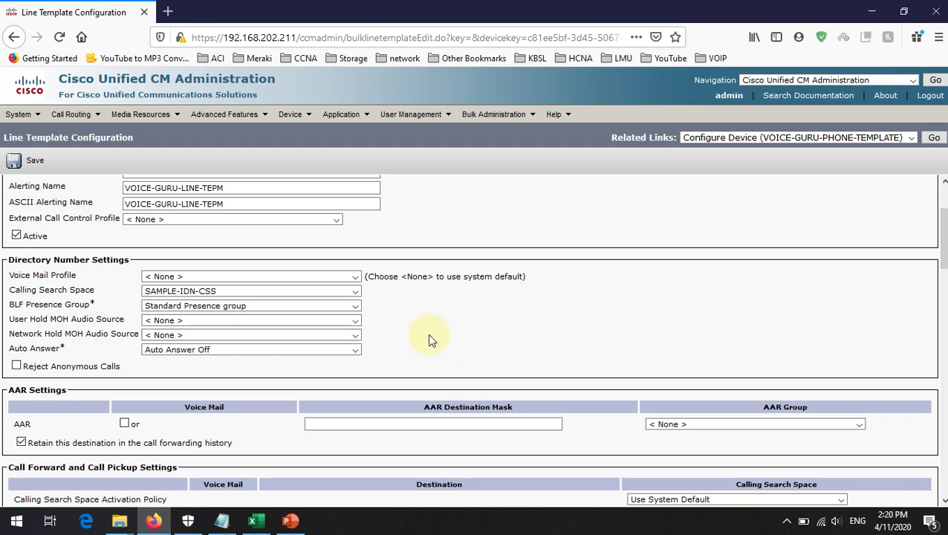
- Paste the template name VOICE-GURU-LINE-TEPM into Display, ASCII Display and Line Text Label
{"action": "scroll", "coordinate": [120, 394], "scroll_direction": "down", "scroll_amount": 10}
{"action": "scroll", "coordinate": [124, 392], "scroll_direction": "down", "scroll_amount": 4}
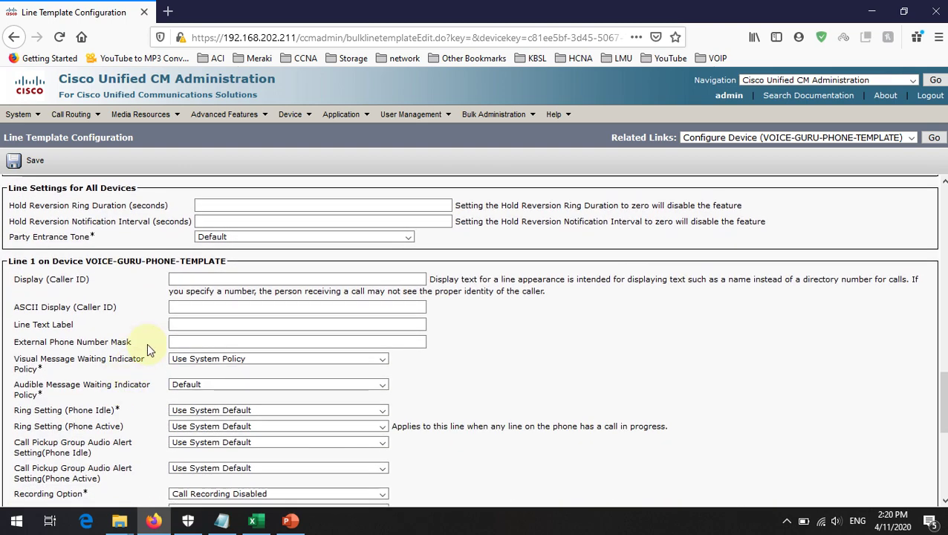
{"action": "right_click", "coordinate": [197, 288]}
{"action": "right_click", "coordinate": [190, 280]}
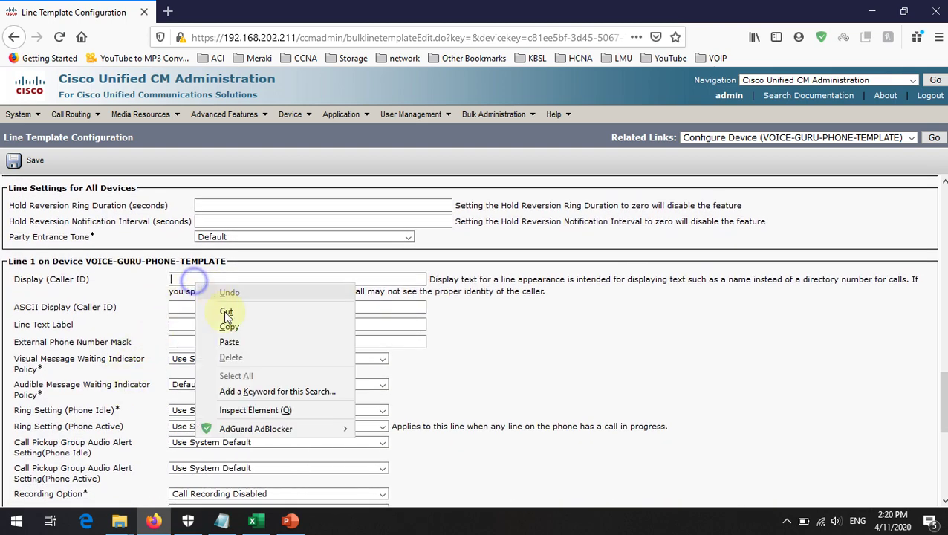
{"action": "left_click", "coordinate": [239, 339]}
{"action": "left_click", "coordinate": [200, 312]}
{"action": "key", "text": "ctrl+v"}
{"action": "right_click", "coordinate": [220, 312]}
{"action": "left_click", "coordinate": [185, 324]}
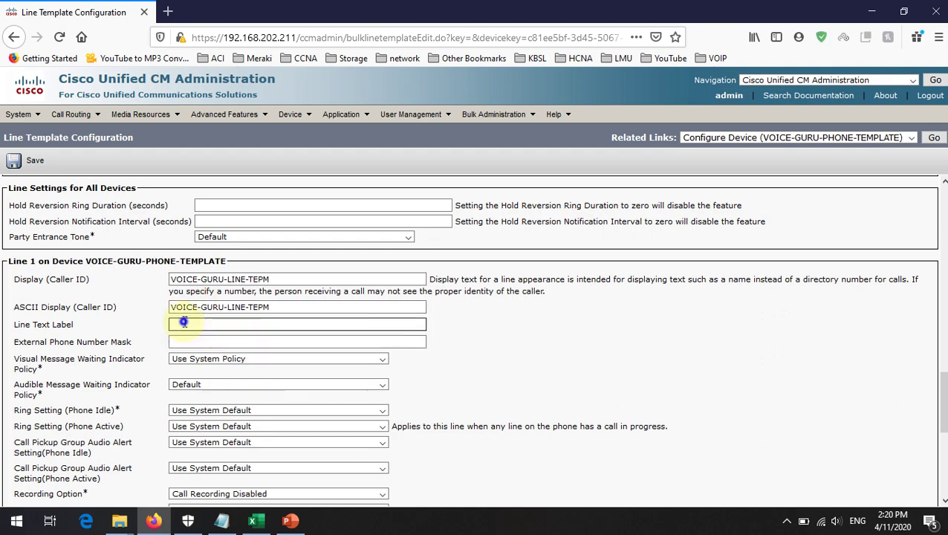
{"action": "right_click", "coordinate": [236, 324]}
{"action": "left_click", "coordinate": [238, 379]}
- Show the forwarded Caller Name and Dialed Number, then save the line template
{"action": "scroll", "coordinate": [110, 341], "scroll_direction": "down", "scroll_amount": 5}
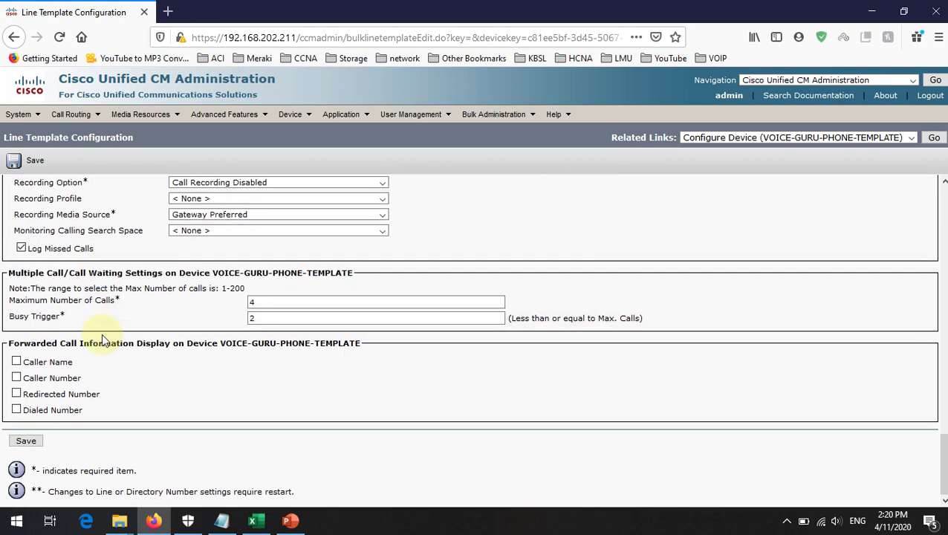
{"action": "left_click", "coordinate": [49, 363]}
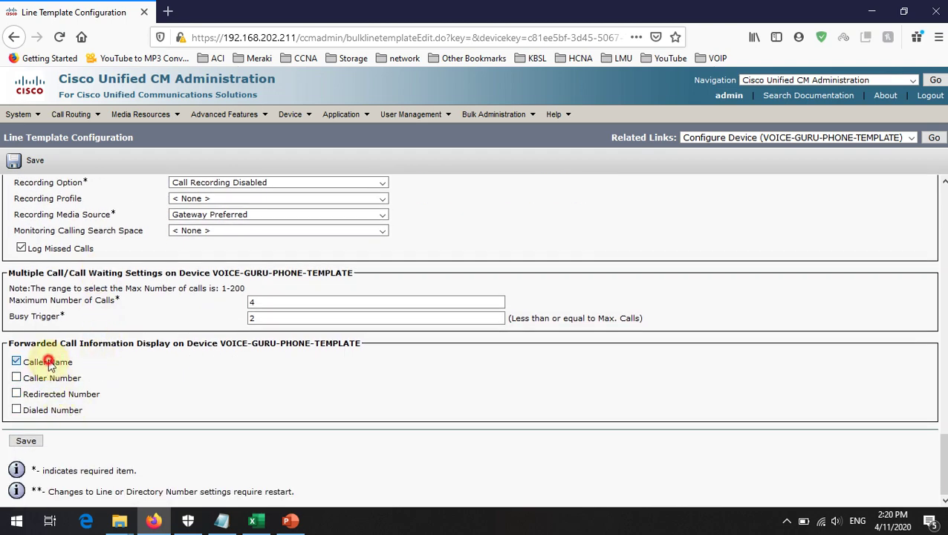
{"action": "left_click", "coordinate": [49, 363]}
{"action": "left_click", "coordinate": [49, 363]}
{"action": "left_click", "coordinate": [51, 378]}
{"action": "left_click", "coordinate": [45, 378]}
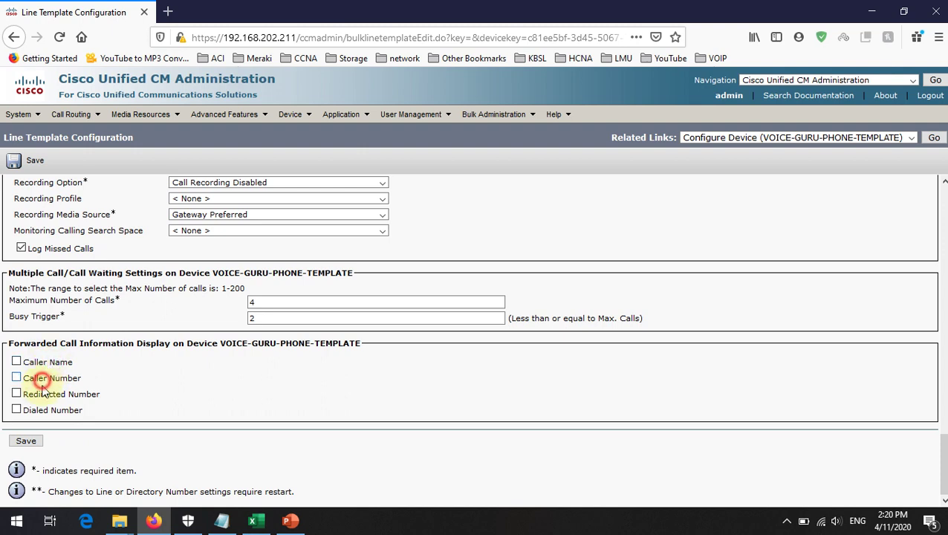
{"action": "left_click", "coordinate": [36, 394]}
{"action": "double_click", "coordinate": [43, 363]}
{"action": "left_click", "coordinate": [45, 394]}
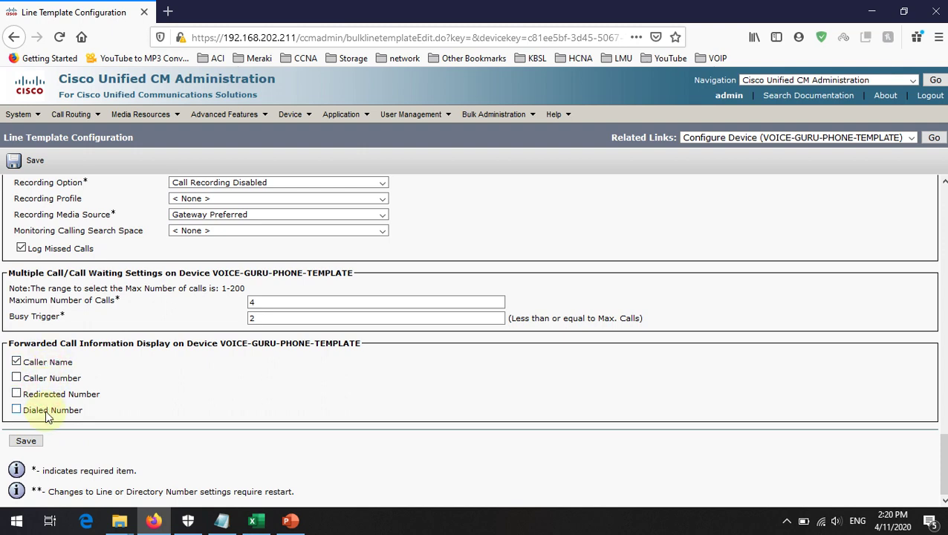
{"action": "left_click", "coordinate": [44, 410]}
{"action": "left_click", "coordinate": [26, 441]}
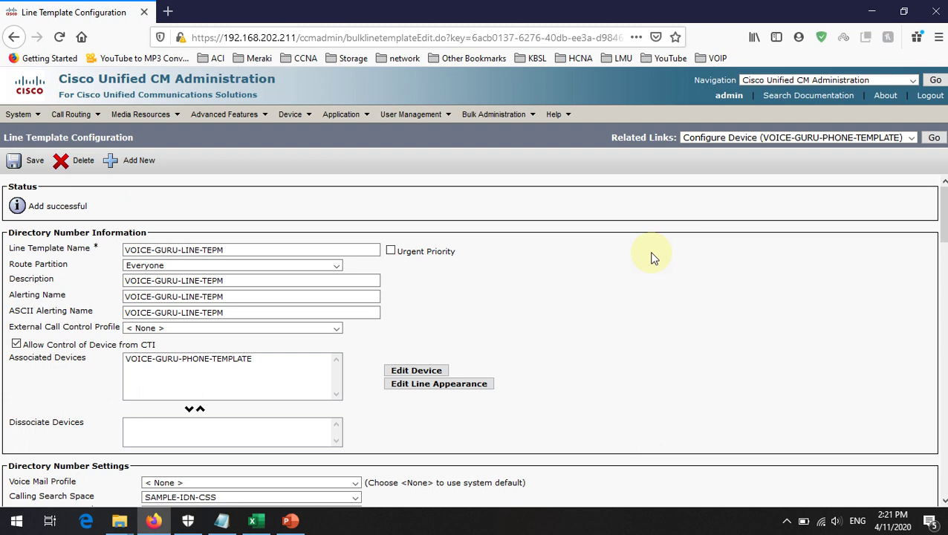
{"action": "left_click", "coordinate": [291, 520]}
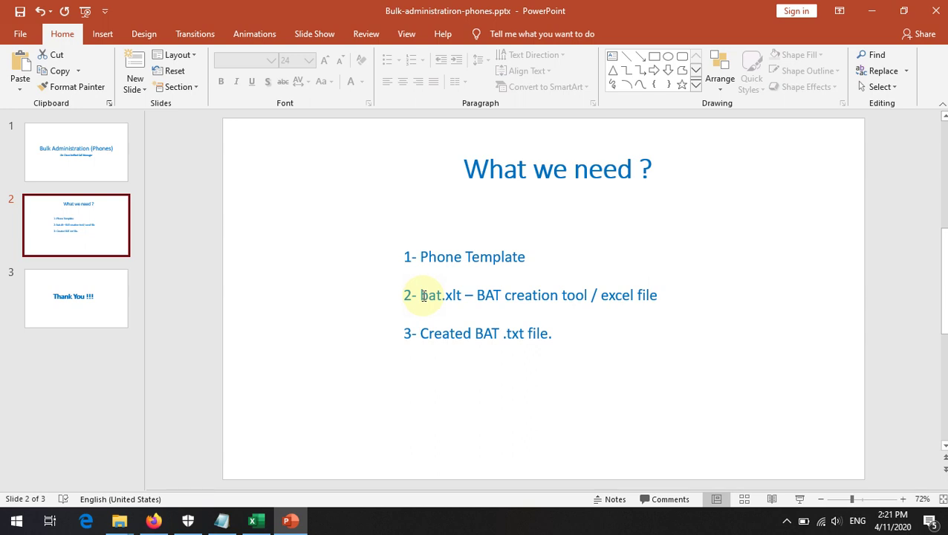
{"action": "left_click_drag", "start_coordinate": [422, 296], "coordinate": [671, 295]}
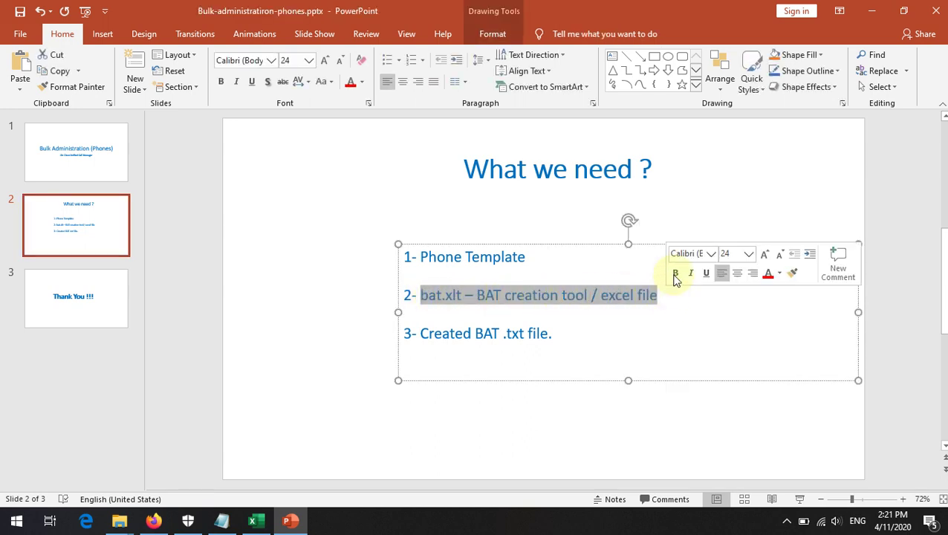
{"action": "left_click", "coordinate": [691, 224]}
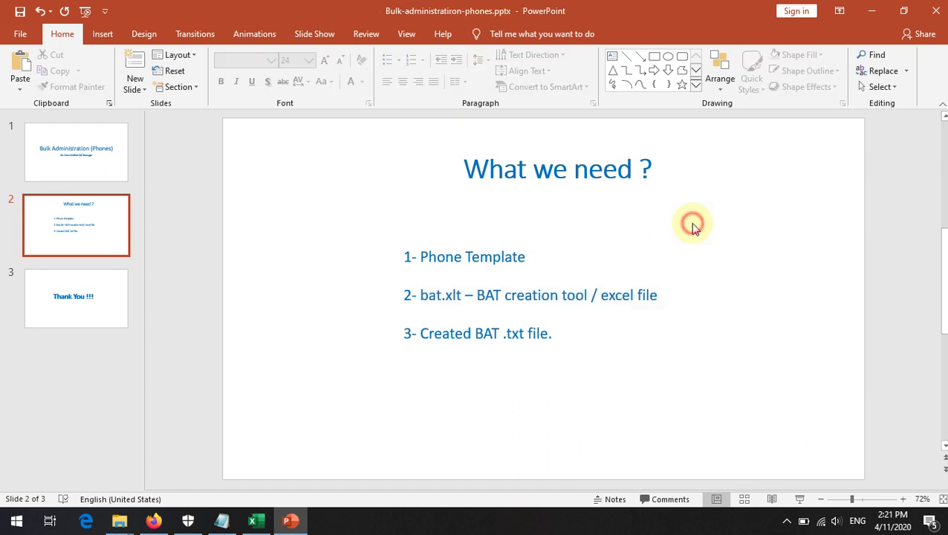
{"action": "left_click_drag", "start_coordinate": [421, 296], "coordinate": [662, 302]}
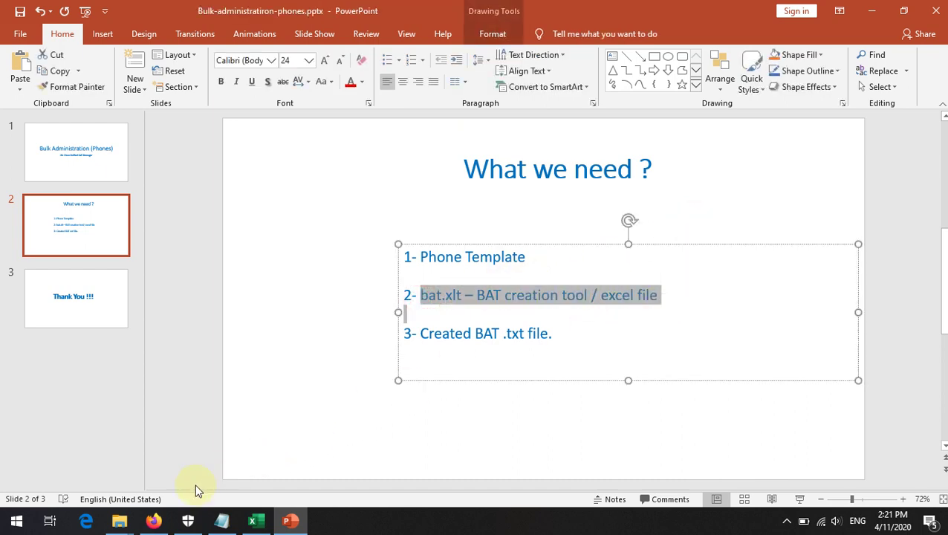
{"action": "left_click", "coordinate": [153, 521]}
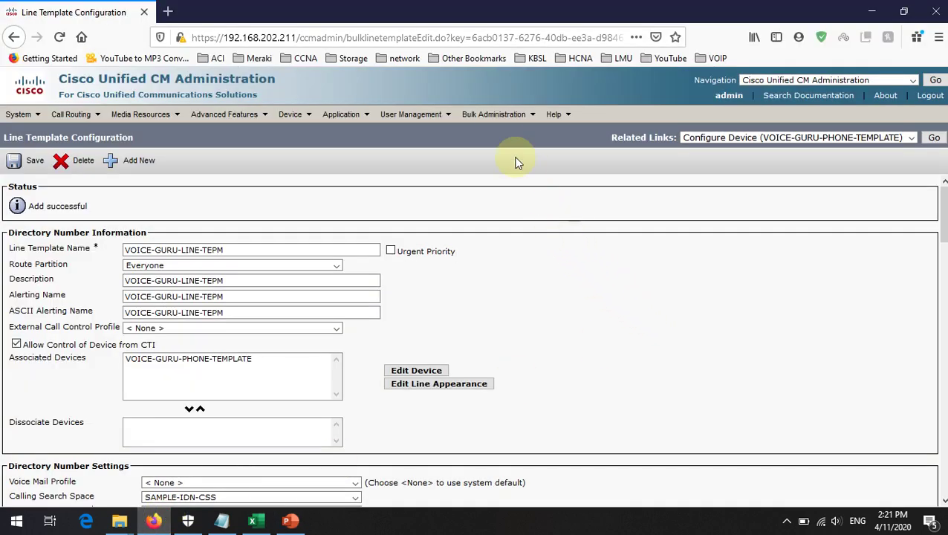
- Go to Bulk Administration > Upload/Download Files and run an empty Find
{"action": "mouse_move", "coordinate": [490, 124]}
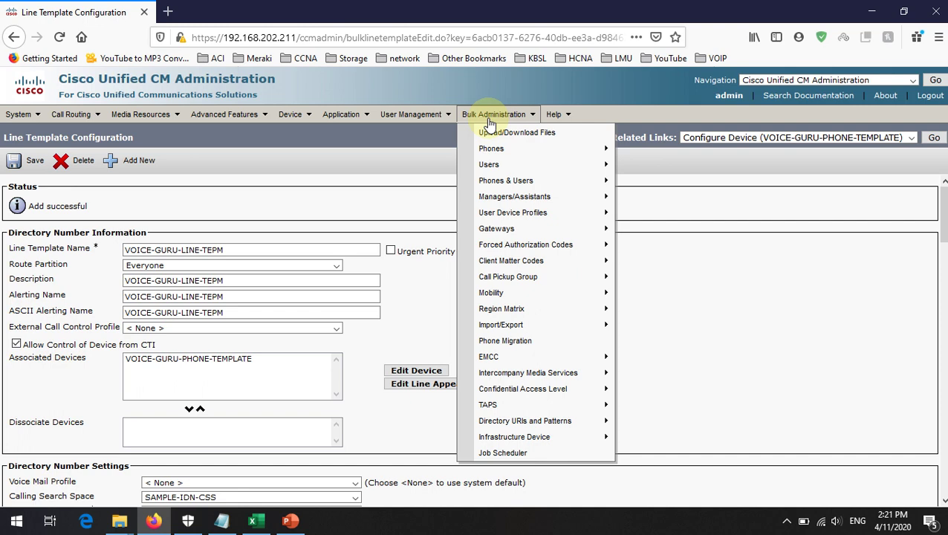
{"action": "left_click", "coordinate": [492, 135]}
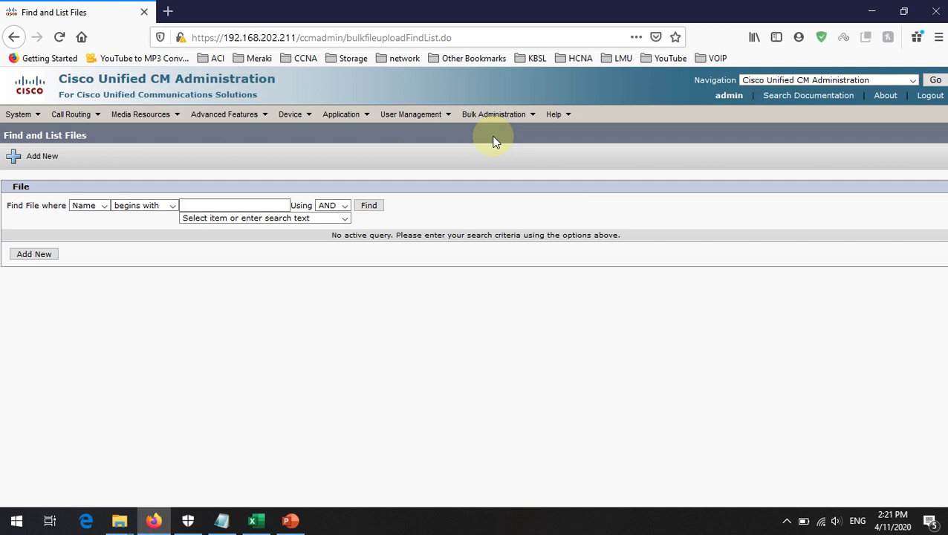
{"action": "left_click", "coordinate": [375, 206]}
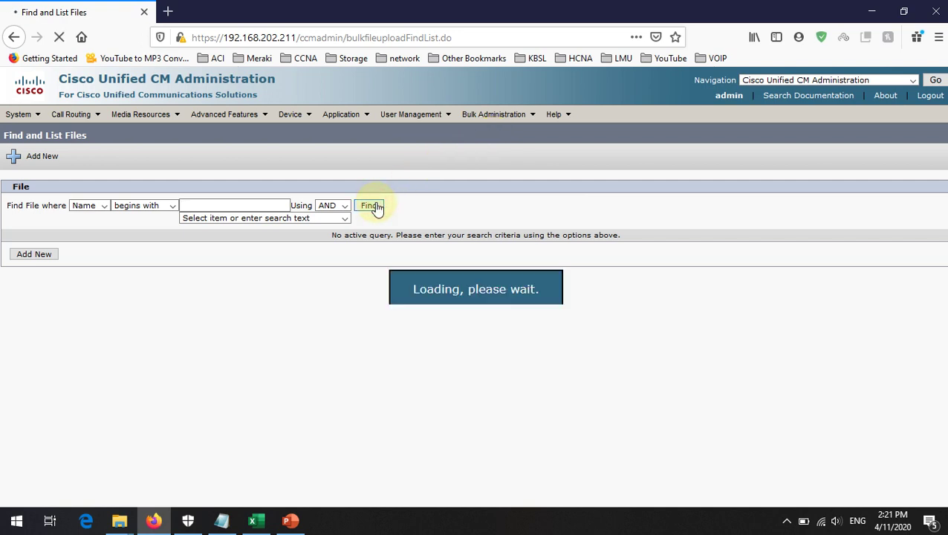
- Nudge slide 2's list text box left and highlight the bat.xlt item
{"action": "left_click", "coordinate": [291, 522]}
{"action": "left_click_drag", "start_coordinate": [527, 256], "coordinate": [405, 254]}
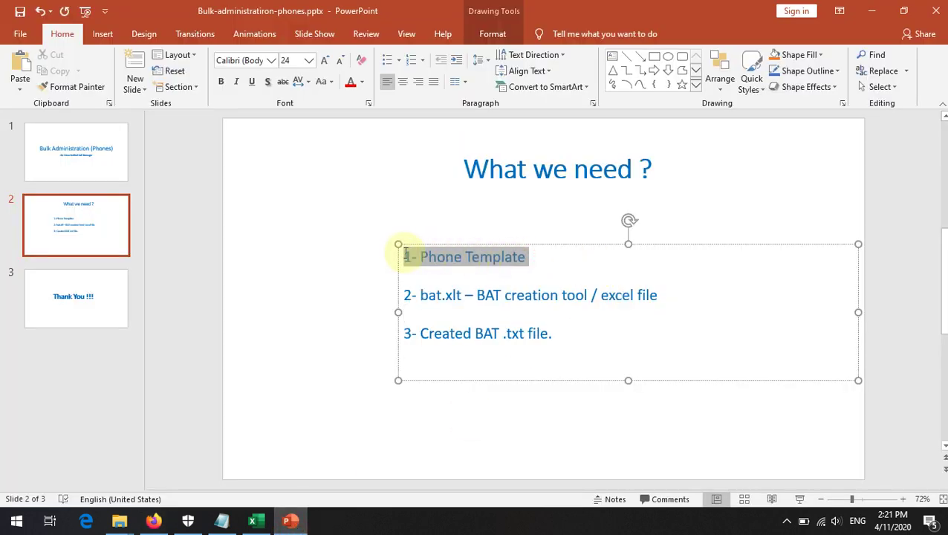
{"action": "mouse_move", "coordinate": [662, 298]}
{"action": "left_mouse_down"}
{"action": "mouse_move", "coordinate": [543, 295]}
{"action": "mouse_move", "coordinate": [634, 290]}
{"action": "mouse_move", "coordinate": [646, 298]}
{"action": "mouse_move", "coordinate": [630, 298]}
{"action": "mouse_move", "coordinate": [656, 302]}
{"action": "left_mouse_up"}
{"action": "left_click", "coordinate": [652, 302]}
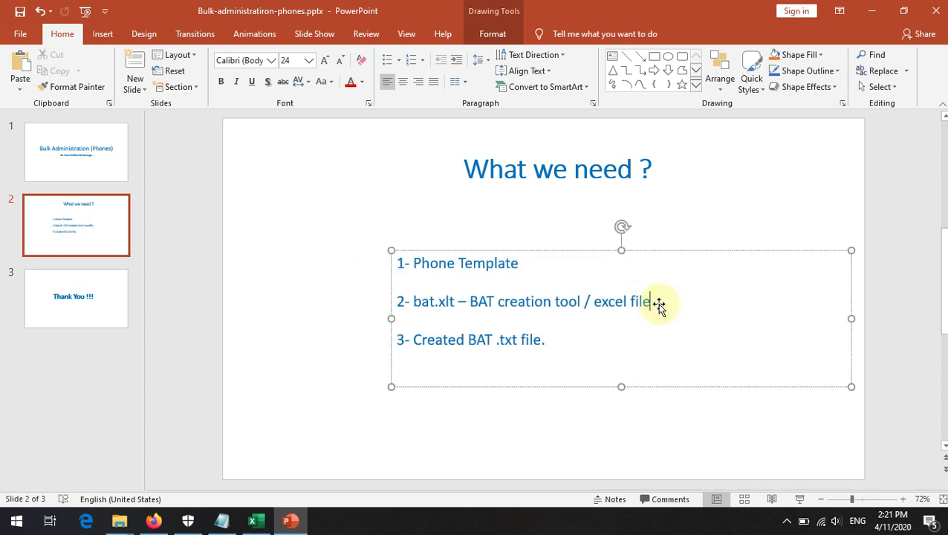
{"action": "left_click_drag", "start_coordinate": [414, 301], "coordinate": [654, 305]}
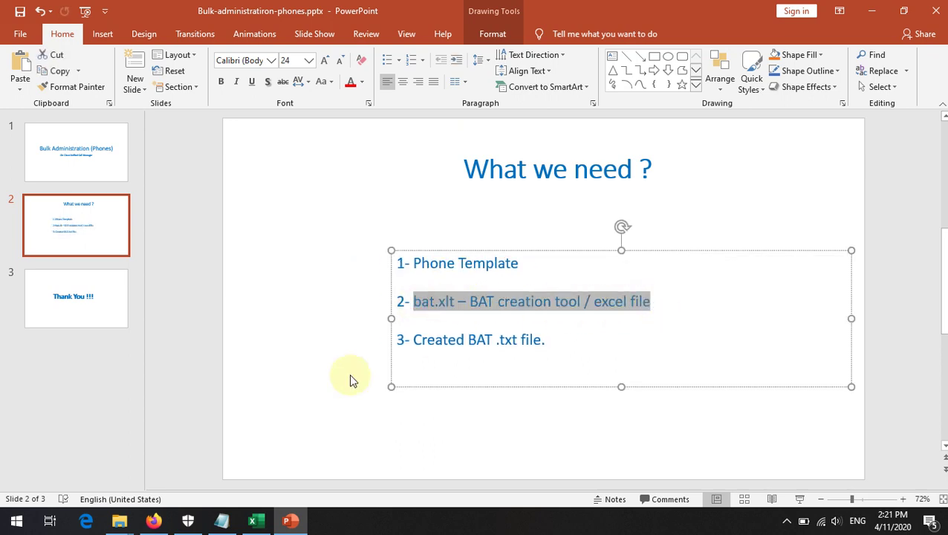
{"action": "left_click", "coordinate": [156, 520]}
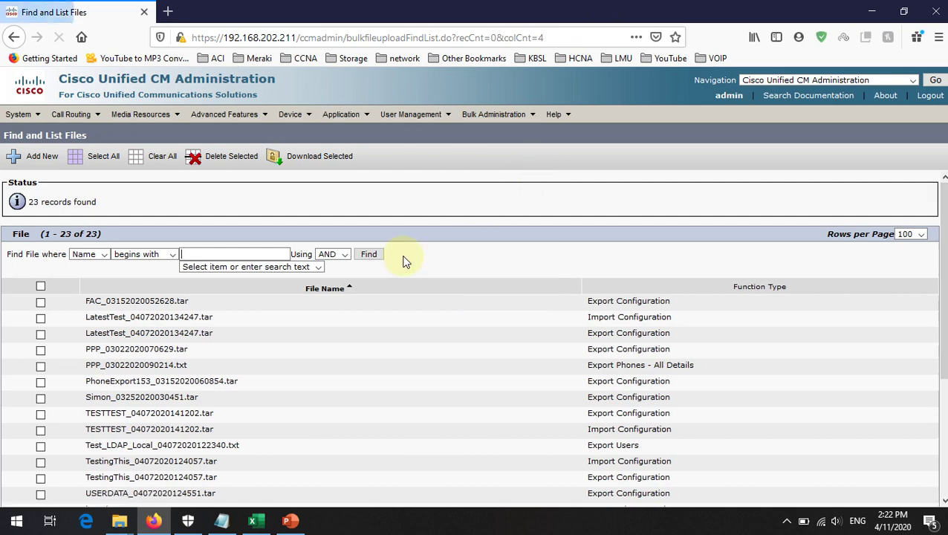
- Tick the bat.xlt BAT Excel CSV Tool row and choose Download Selected
{"action": "scroll", "coordinate": [405, 262], "scroll_direction": "down", "scroll_amount": 3}
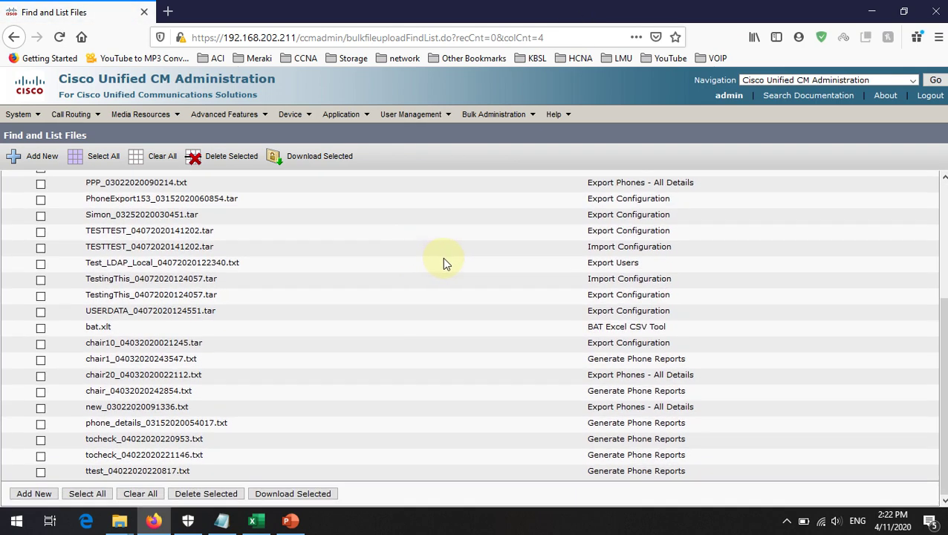
{"action": "left_click_drag", "start_coordinate": [88, 329], "coordinate": [581, 333]}
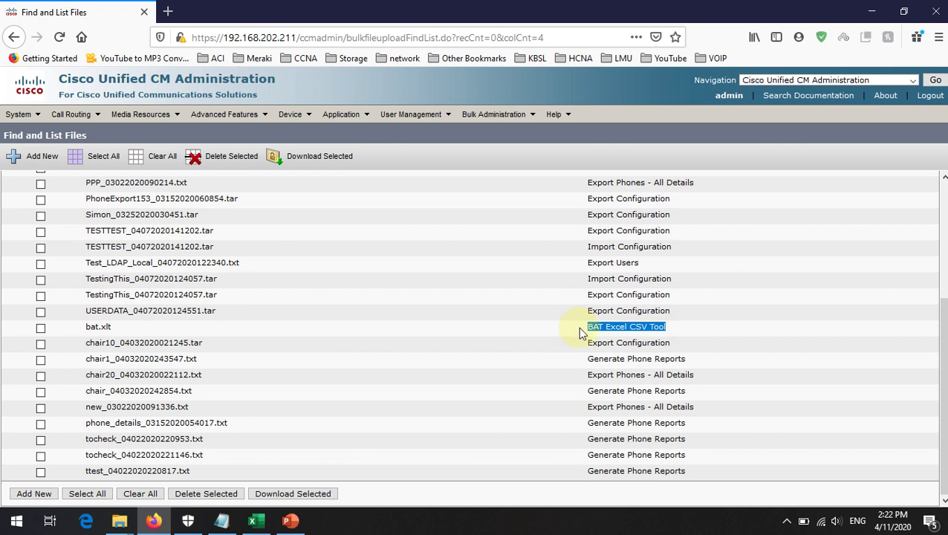
{"action": "left_click", "coordinate": [41, 331]}
{"action": "left_click", "coordinate": [309, 164]}
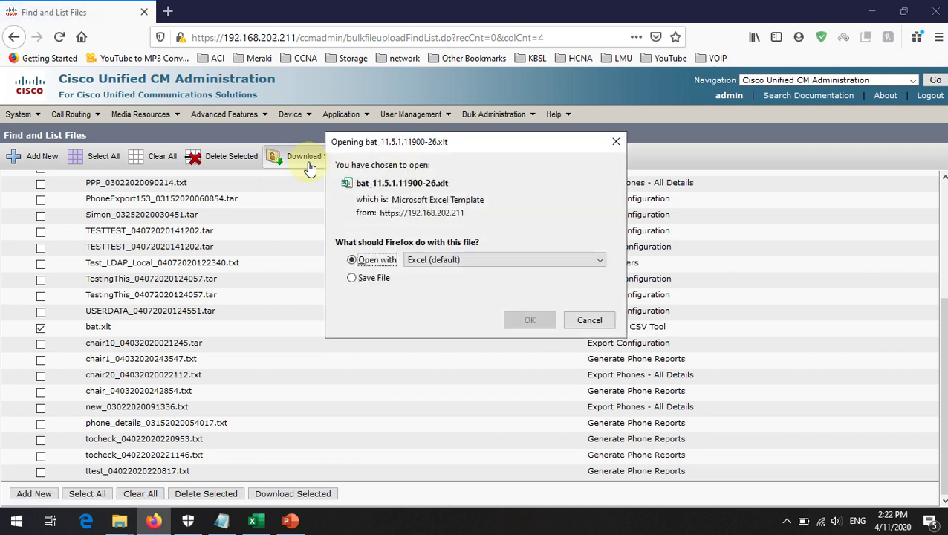
- Save bat_11.5.1.11900-26.xlt to disk, then minimize Firefox and PowerPoint to show the desktop
{"action": "left_click", "coordinate": [354, 277]}
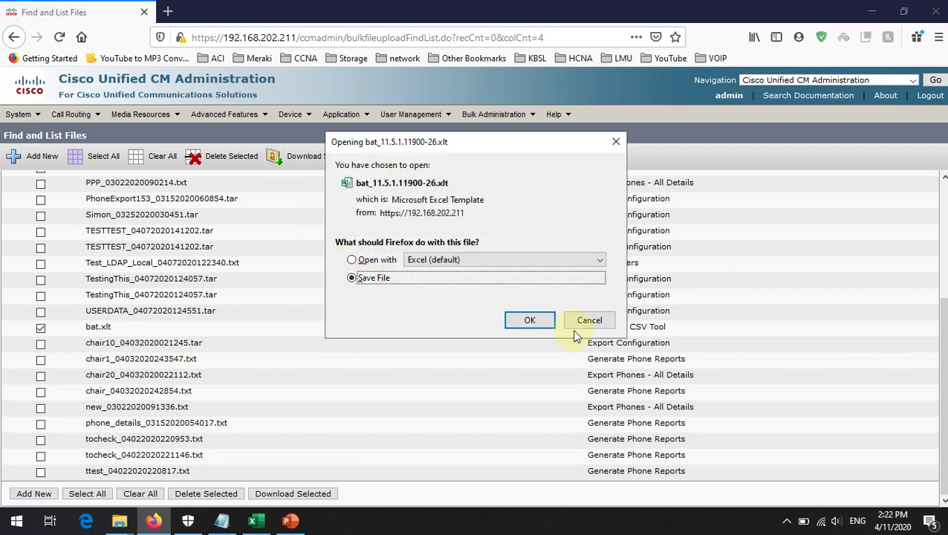
{"action": "left_click", "coordinate": [529, 320]}
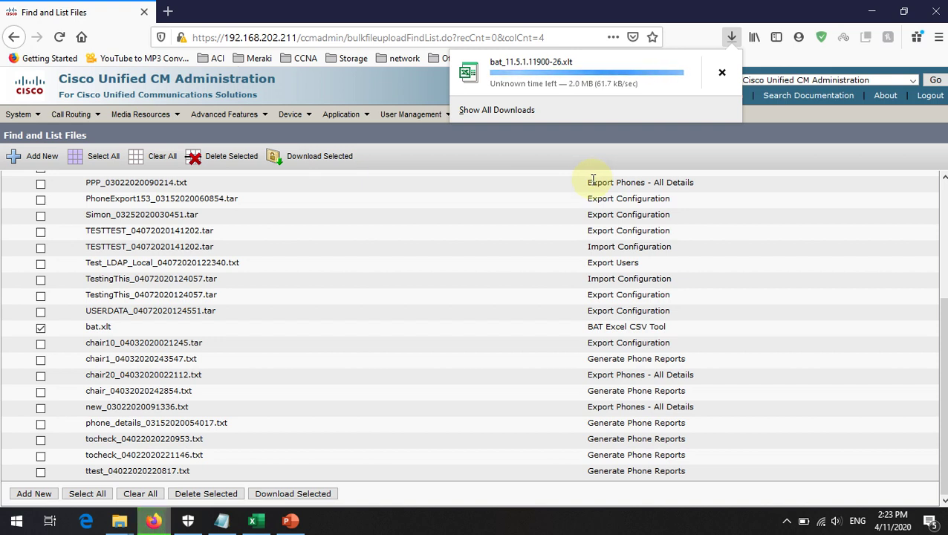
{"action": "left_click", "coordinate": [870, 12]}
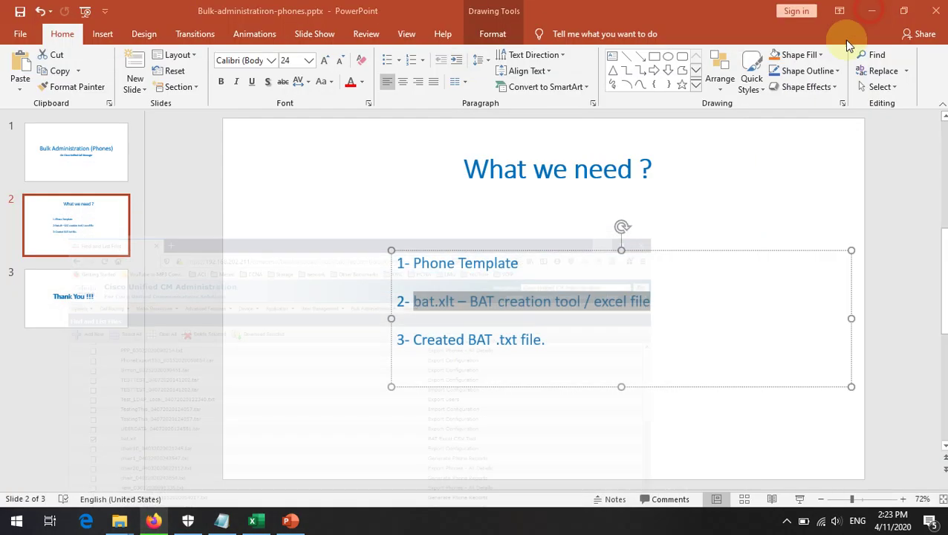
{"action": "left_click", "coordinate": [871, 10]}
{"action": "right_click", "coordinate": [444, 170]}
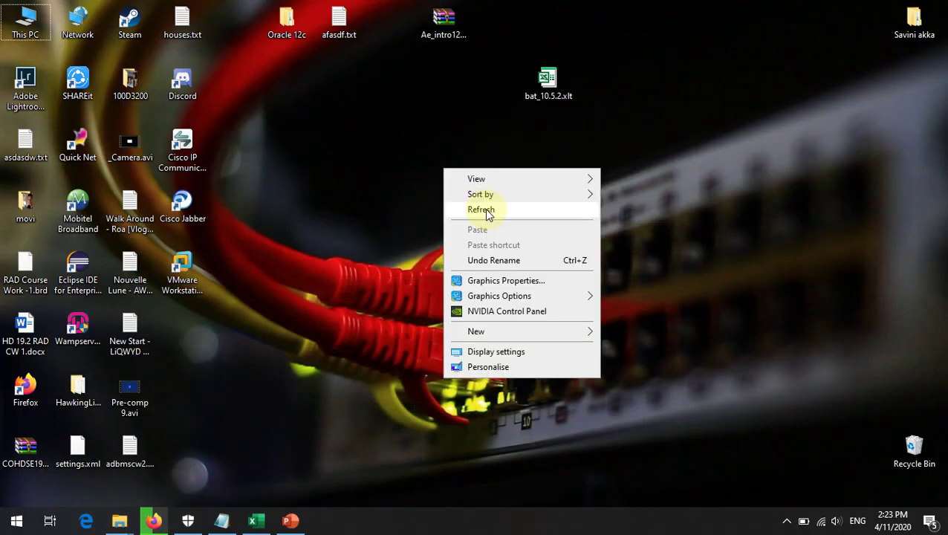